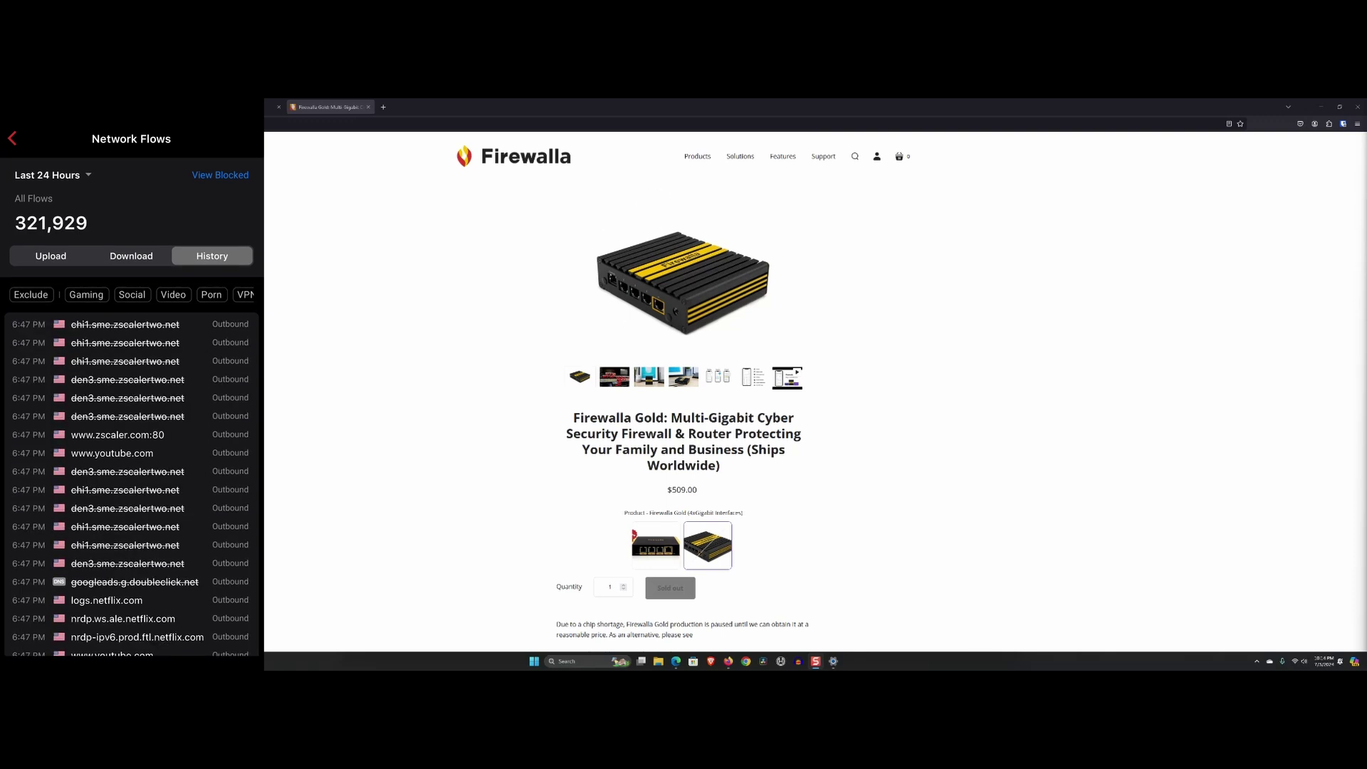
Step: Browse the flow reports by upload, download and history, then return to the dashboard
click(50, 256)
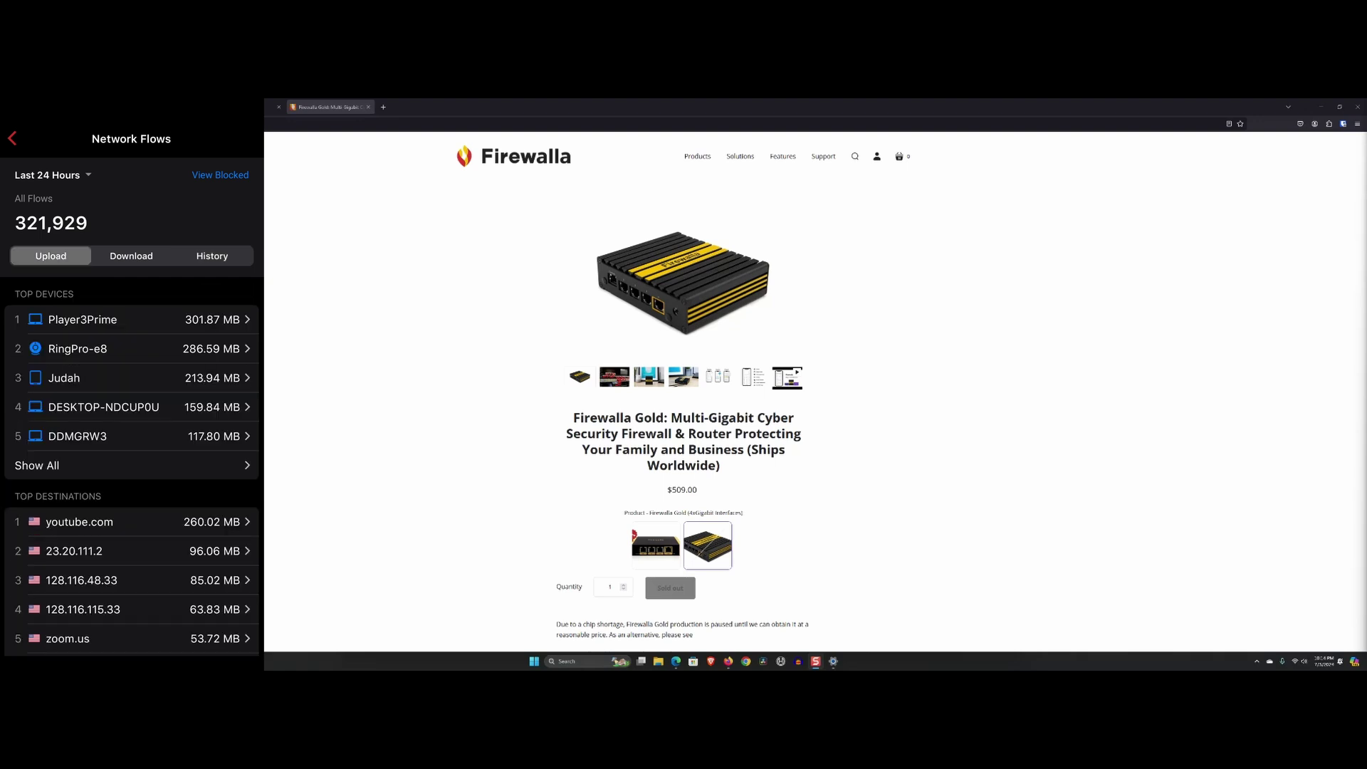
click(131, 255)
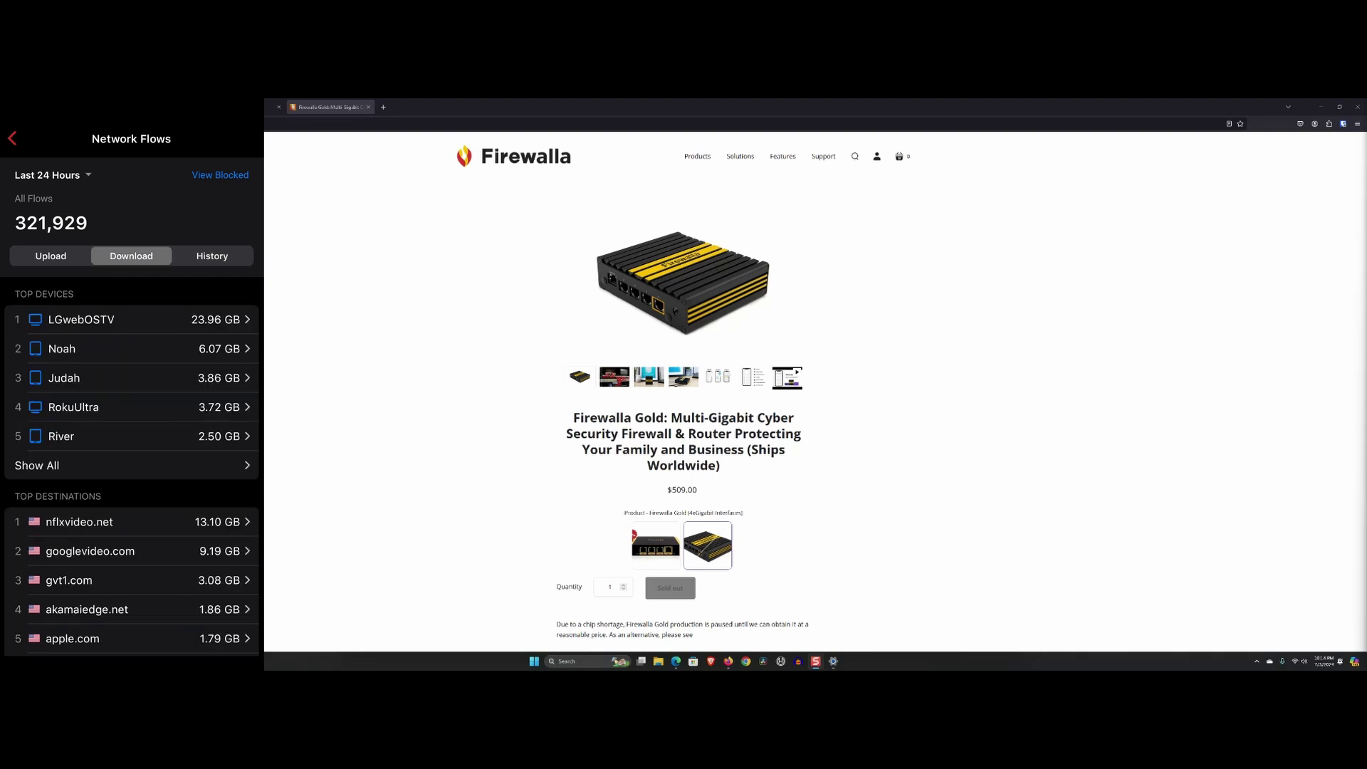
click(211, 256)
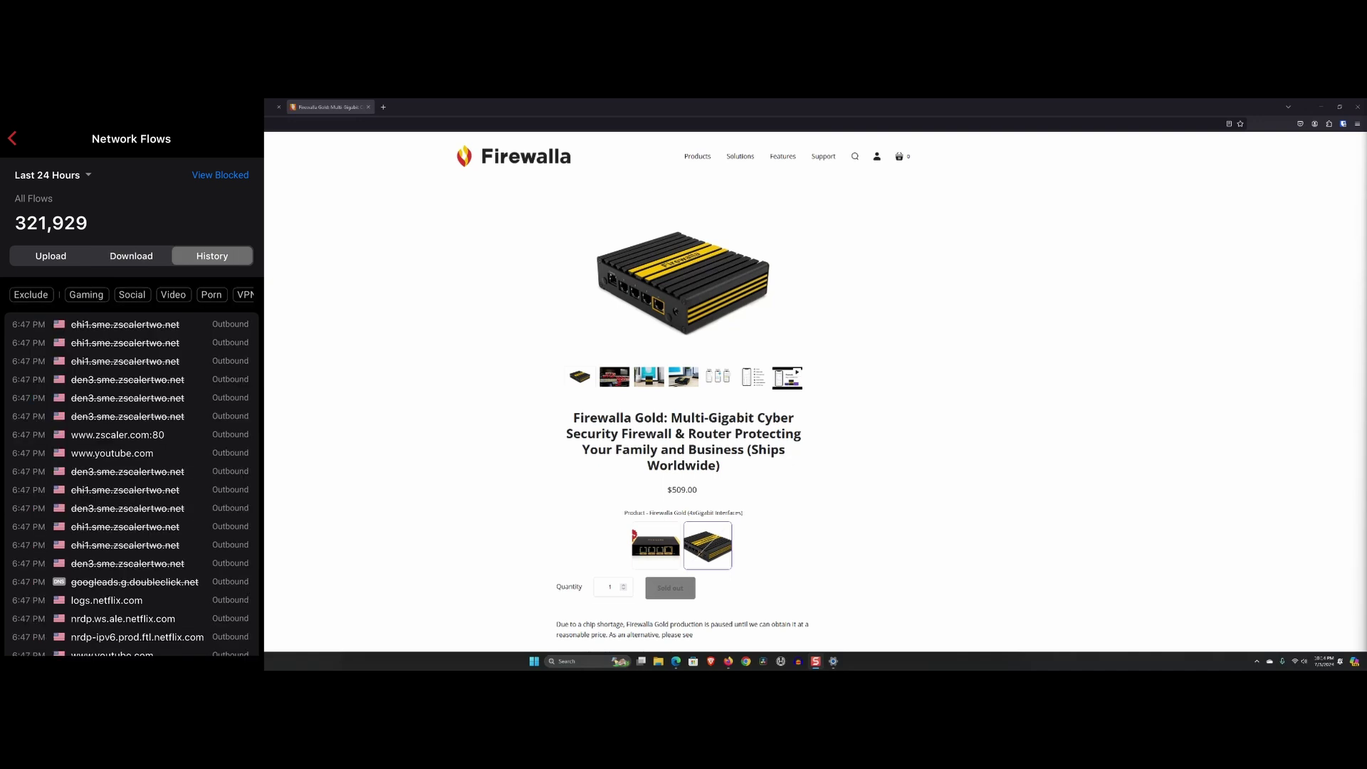
click(12, 138)
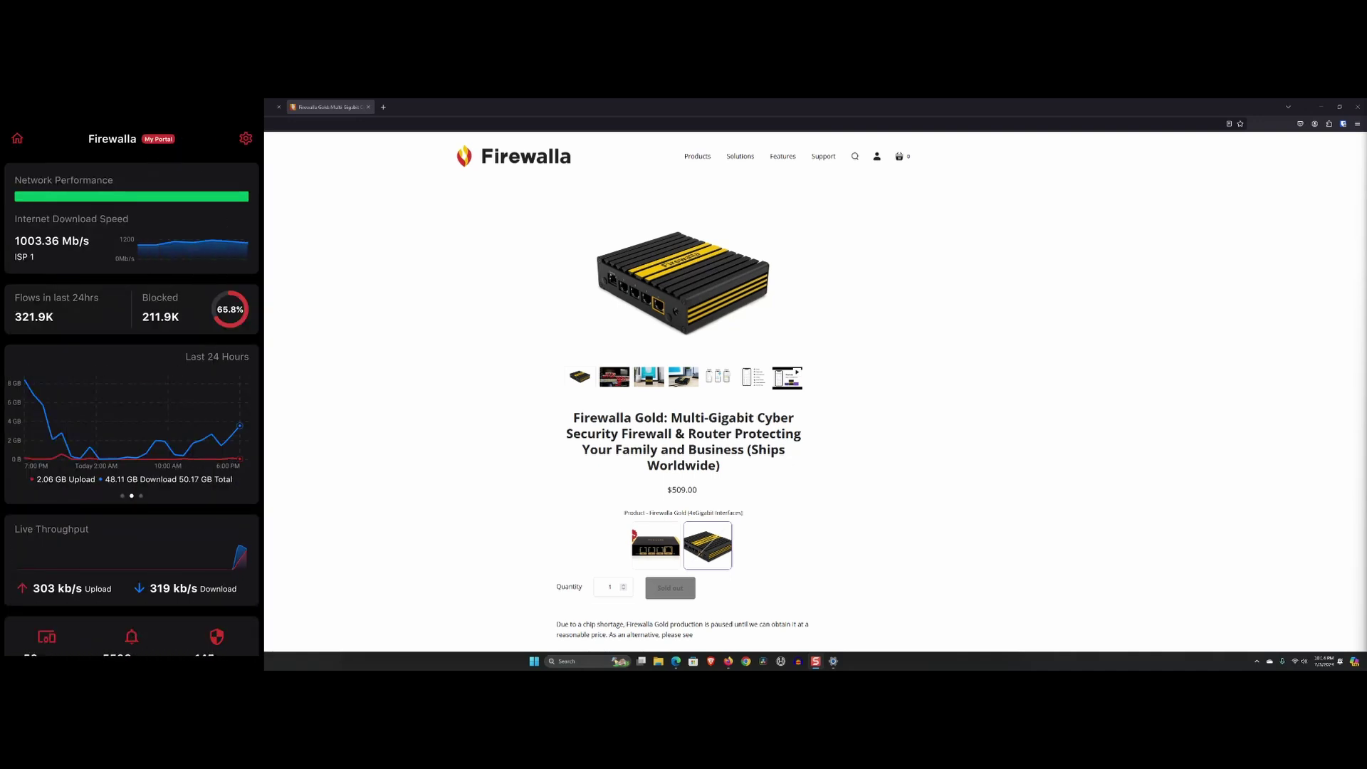
Step: View the 1:00–2:00 AM hour's flows, then scroll the dashboard down to Data Usage, Services and More
click(89, 428)
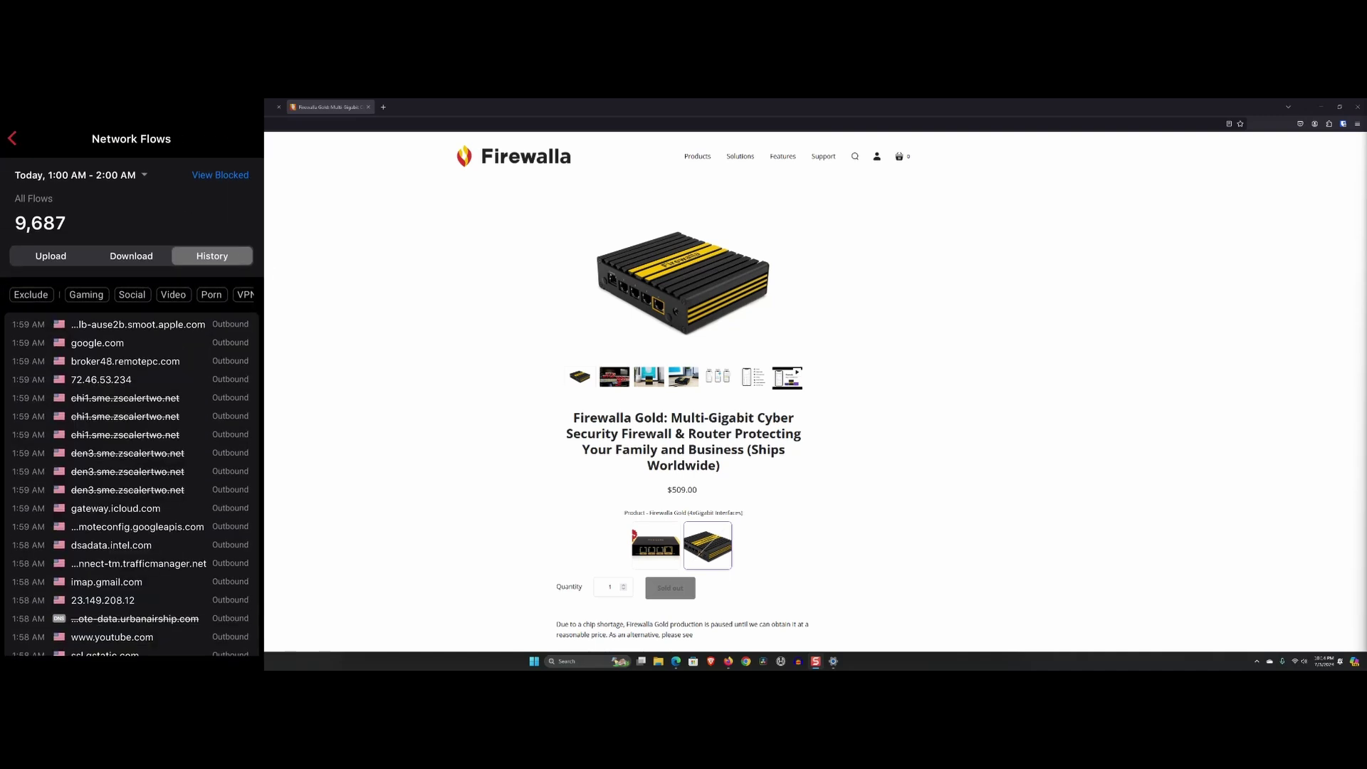
click(12, 138)
scroll(131, 405, down, 4)
scroll(132, 406, down, 4)
scroll(132, 406, down, 1)
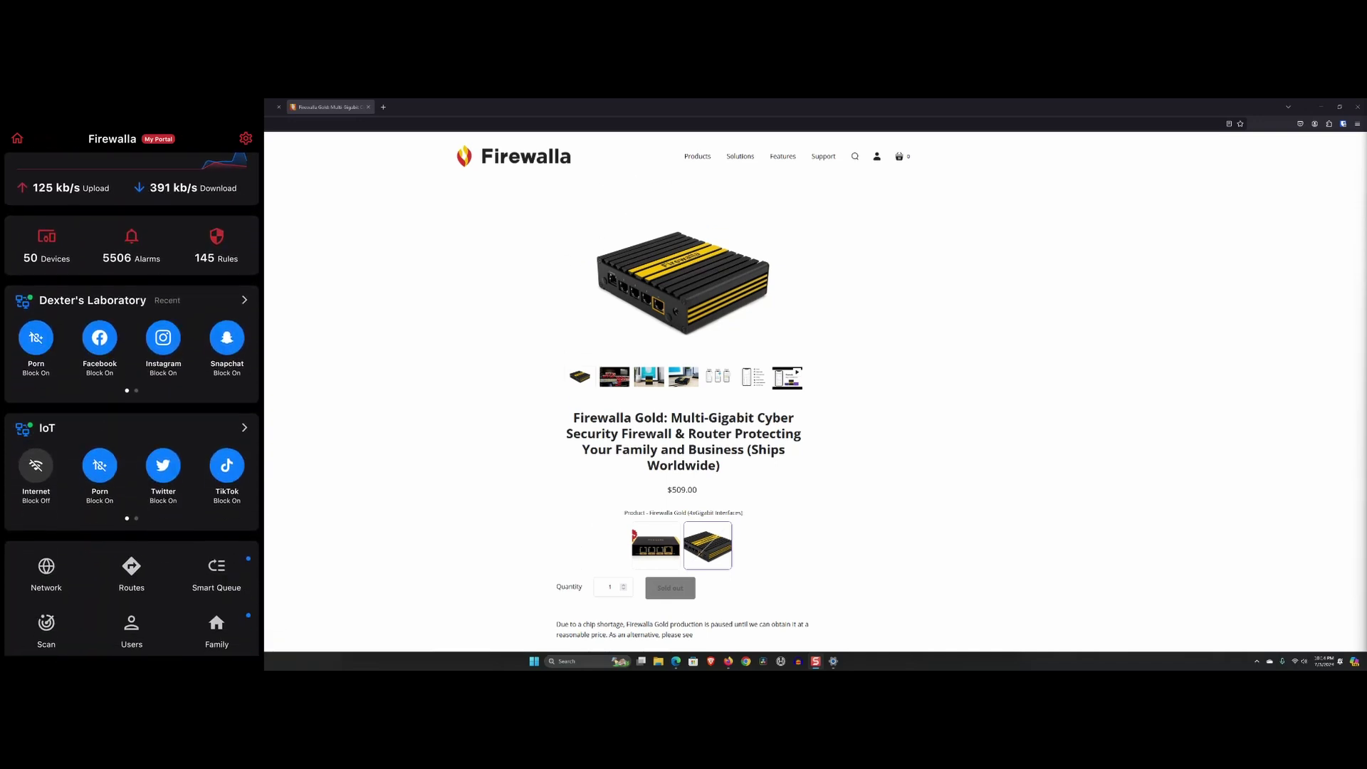
scroll(132, 406, down, 3)
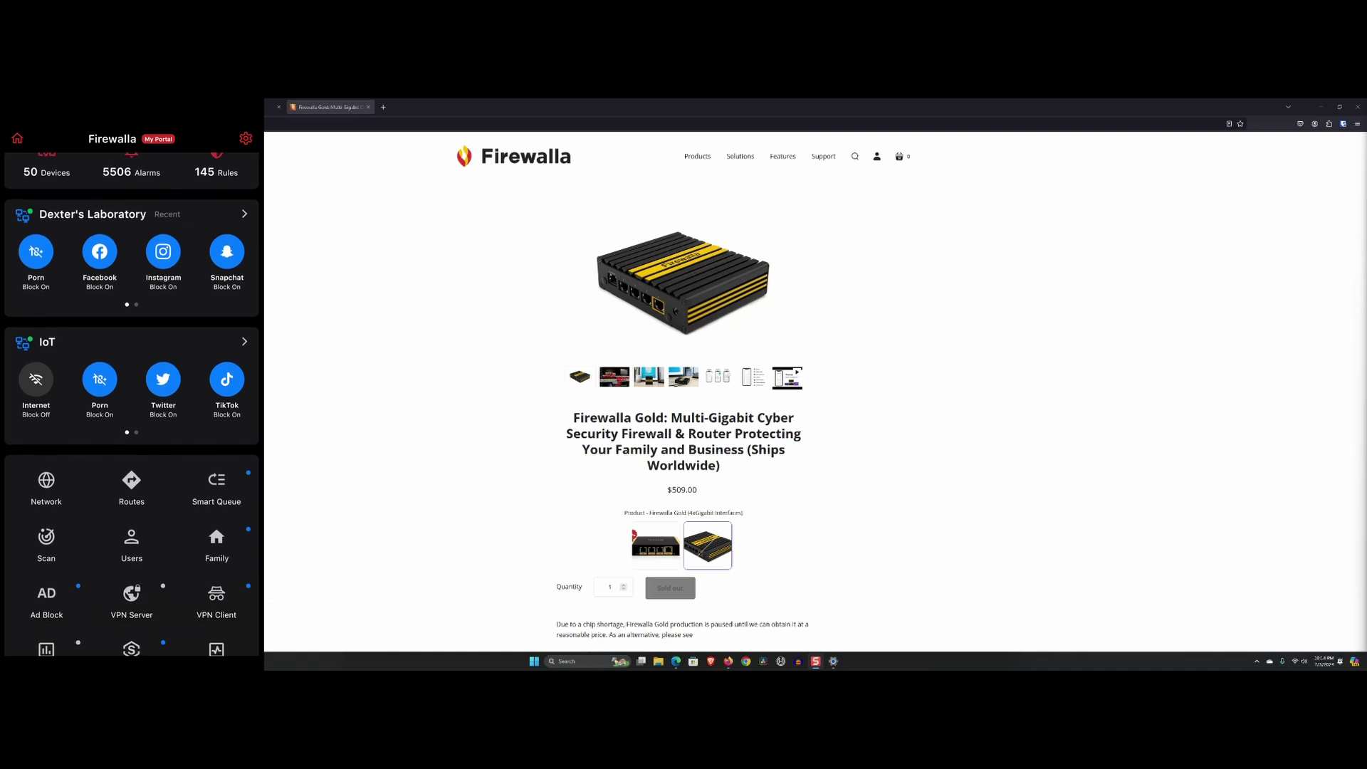
scroll(132, 406, down, 4)
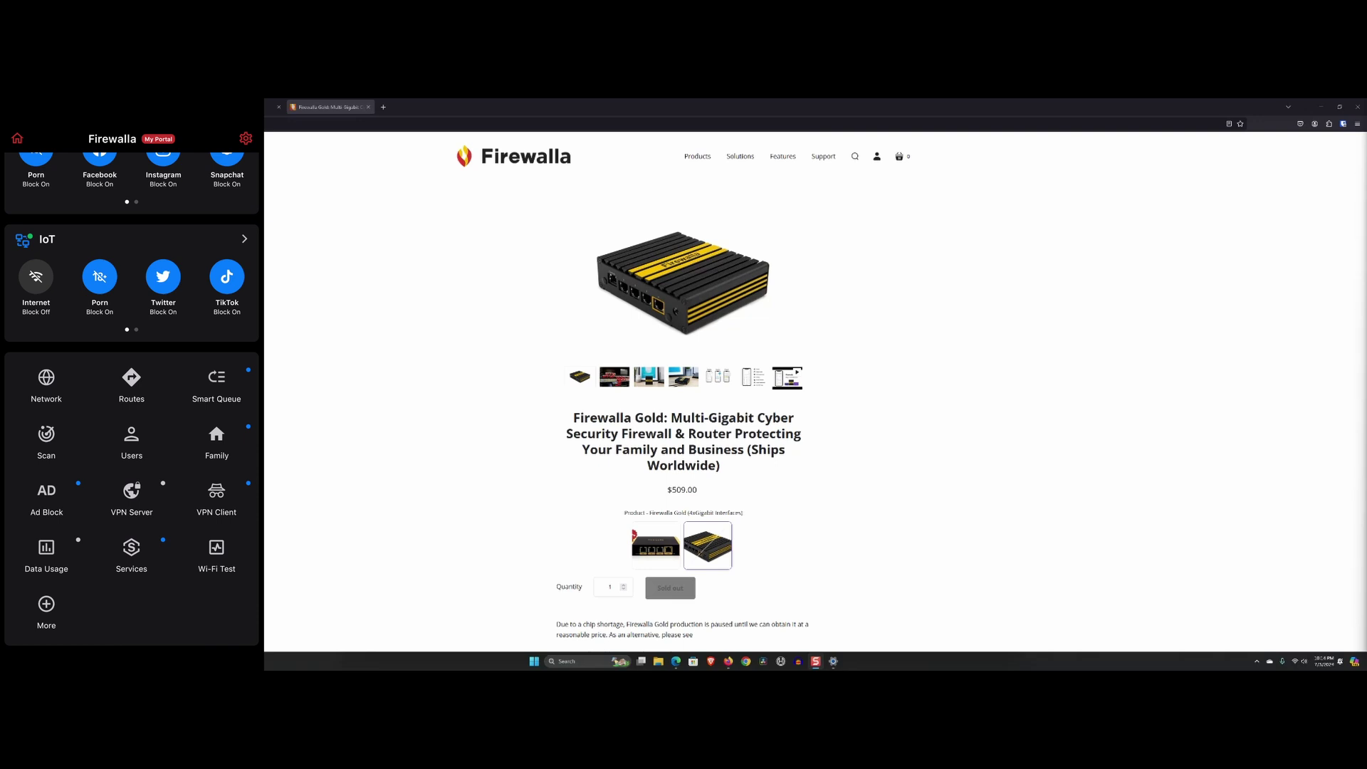
click(132, 384)
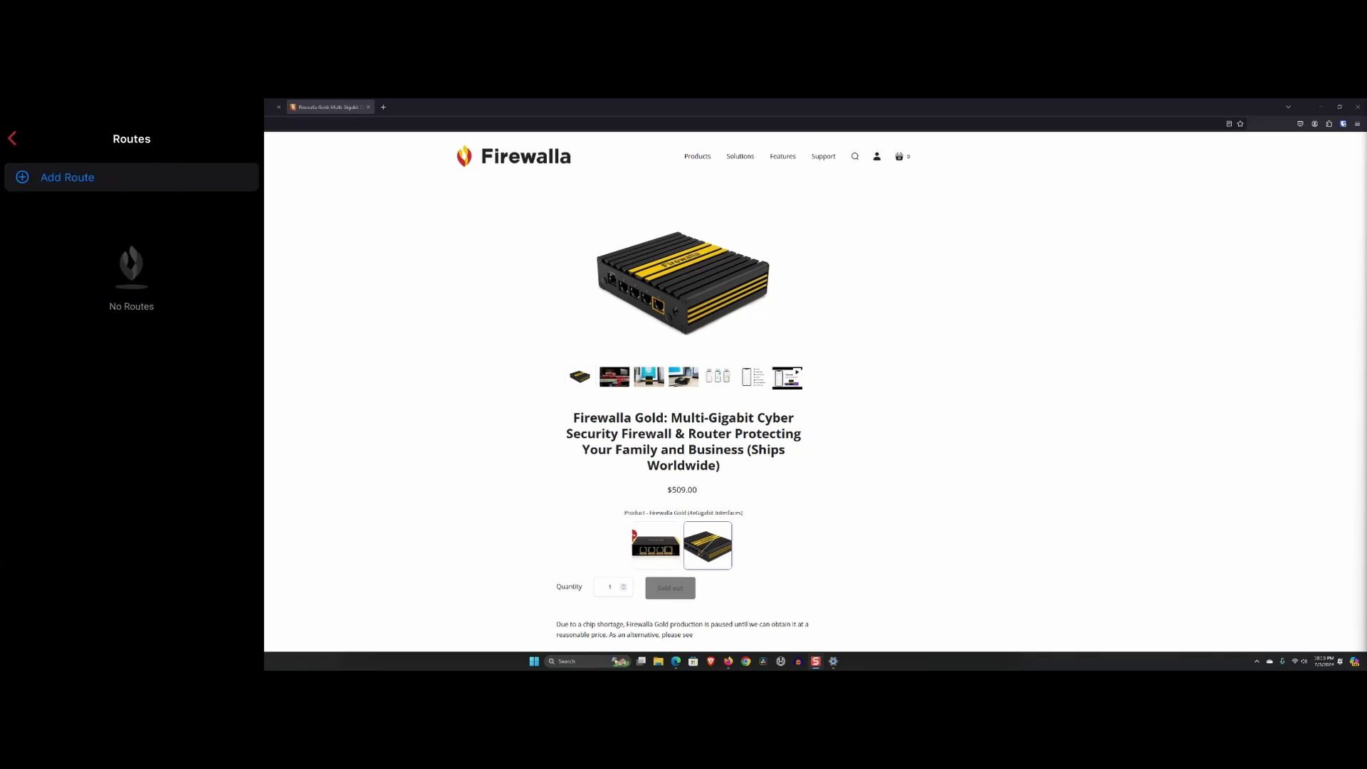
click(67, 178)
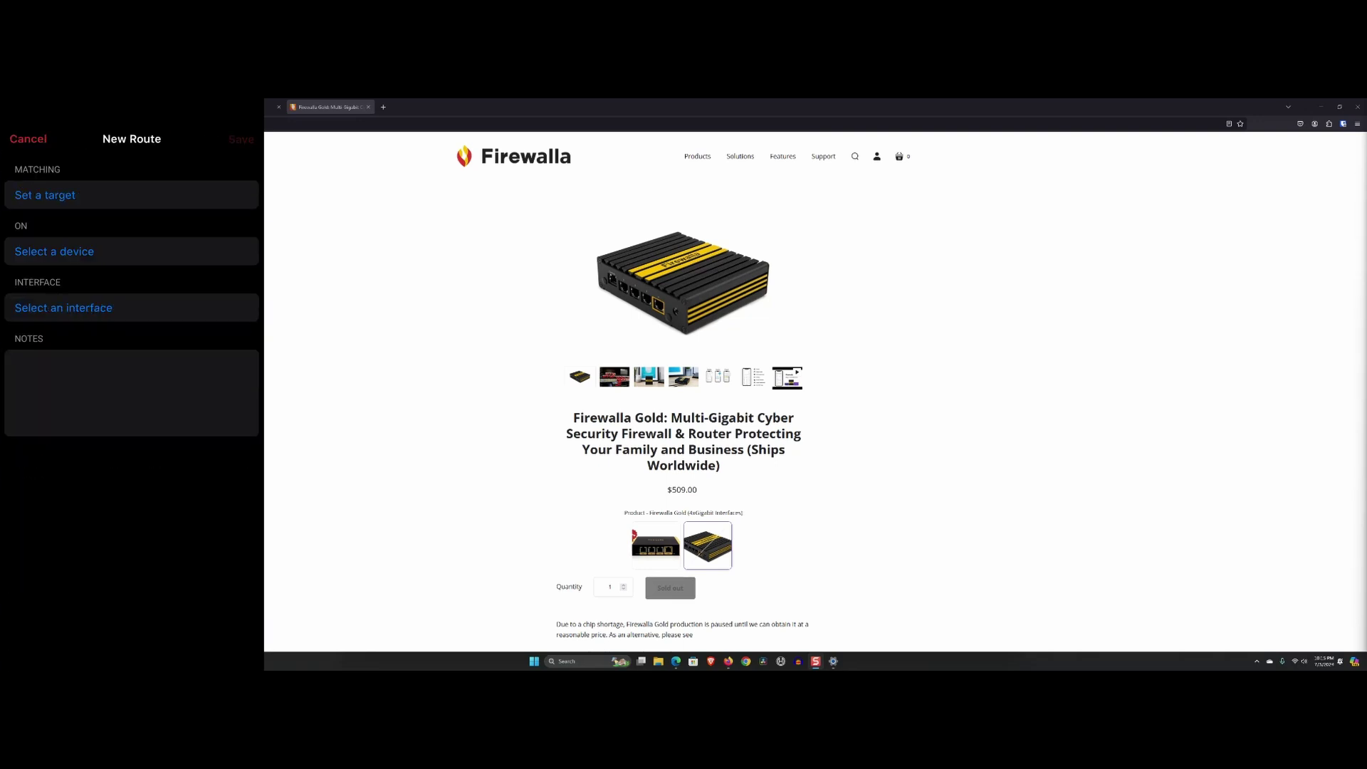
click(132, 195)
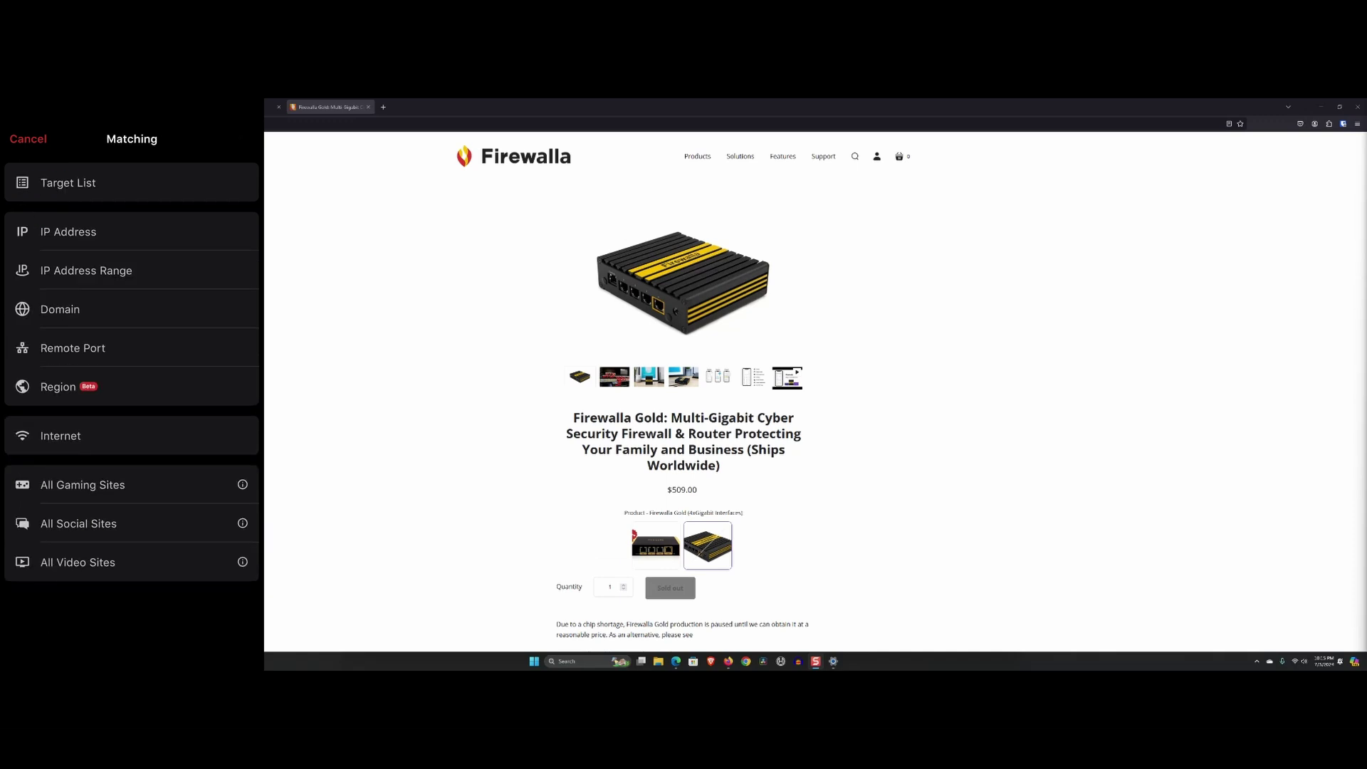
click(27, 139)
click(28, 139)
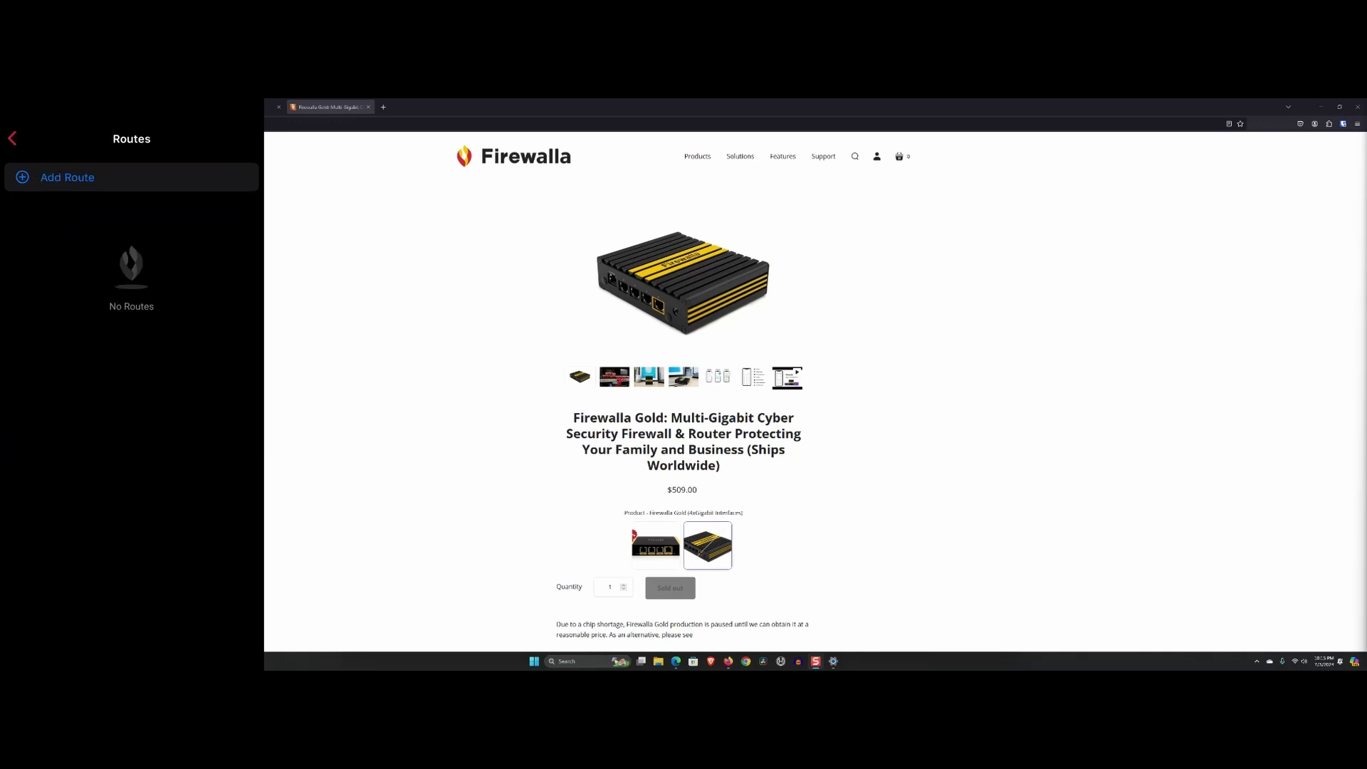
click(12, 138)
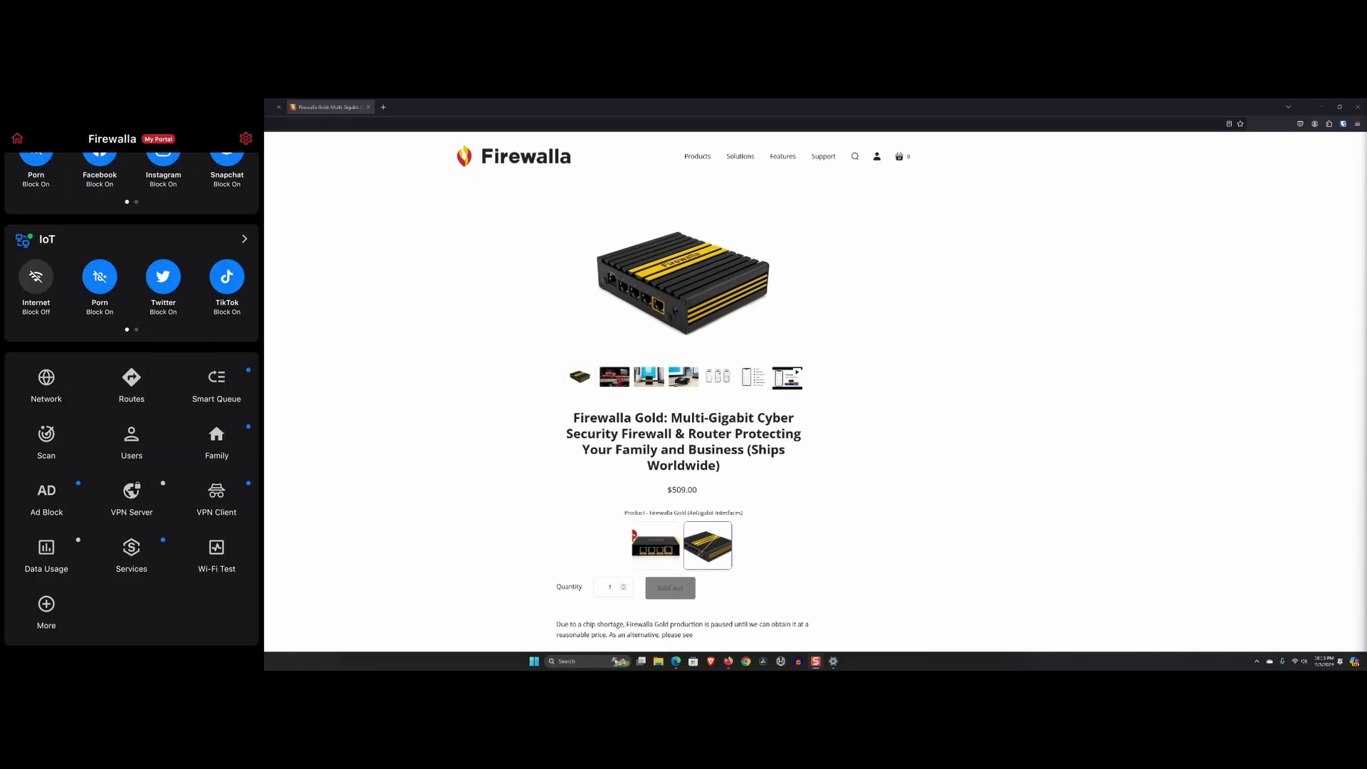
Step: Run Scan Open Ports from the Scan page and confirm the external port scan
click(46, 440)
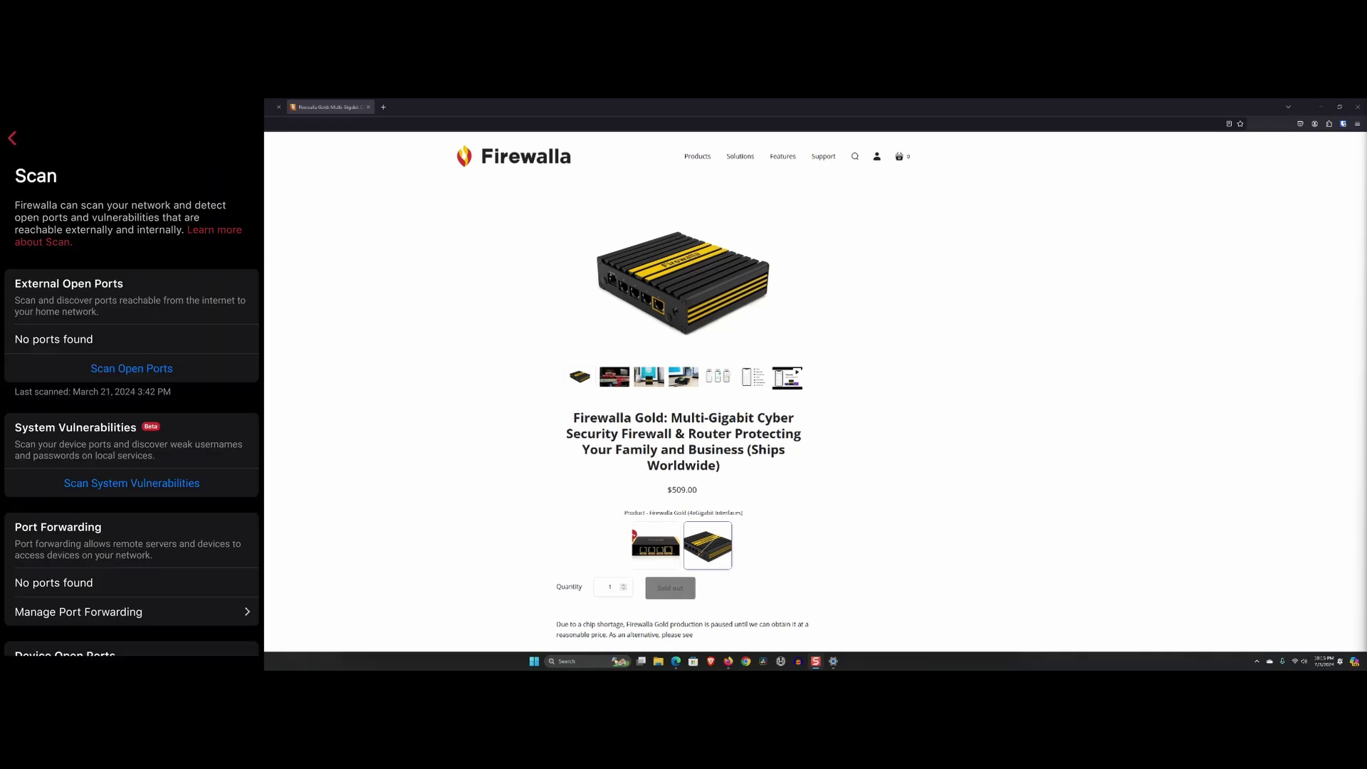
scroll(132, 392, down, 3)
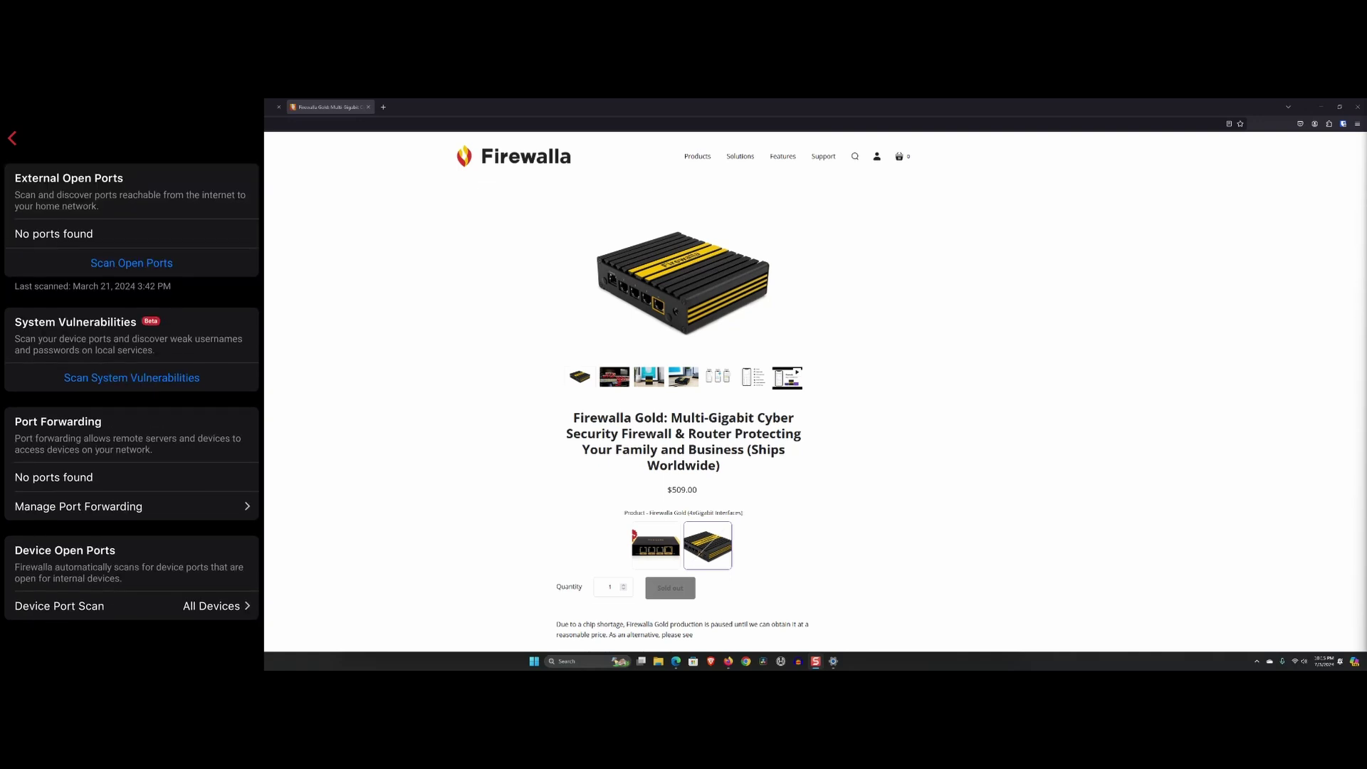
click(132, 263)
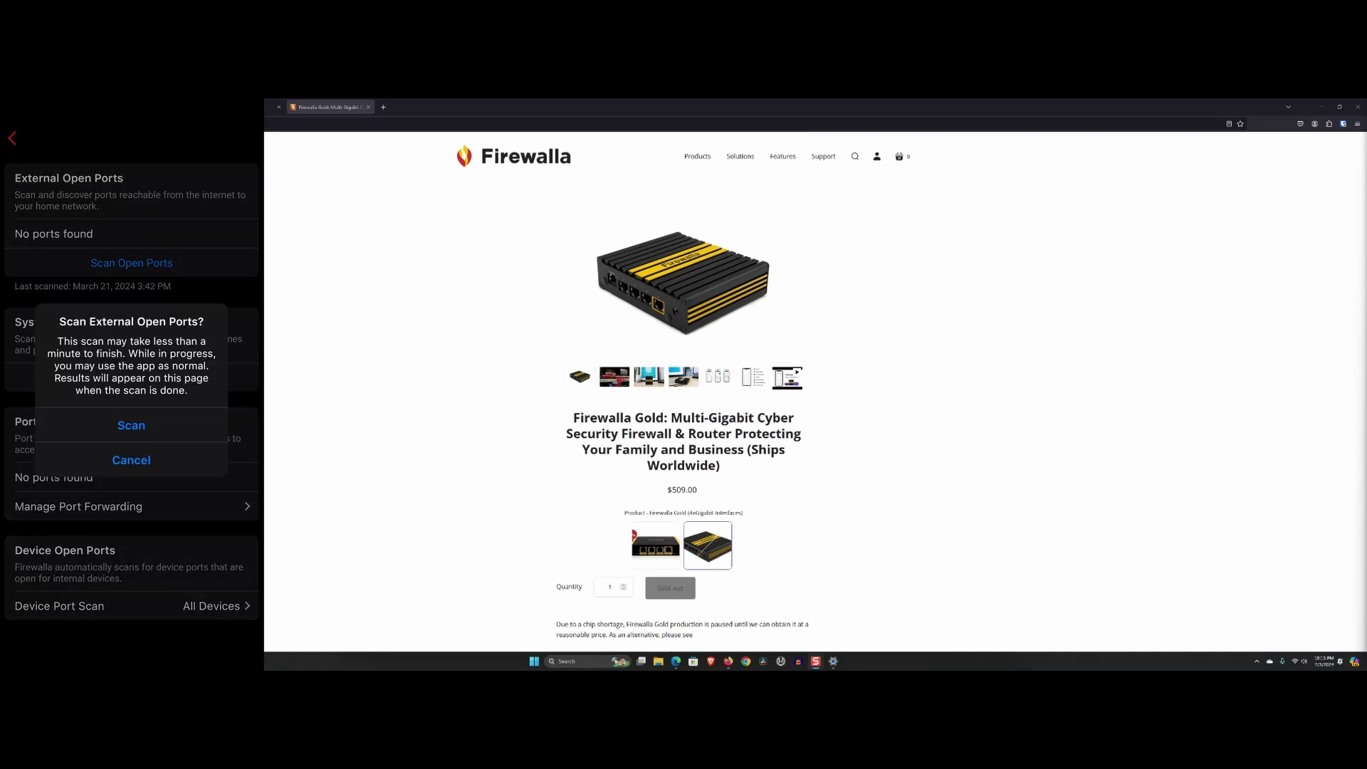
click(131, 425)
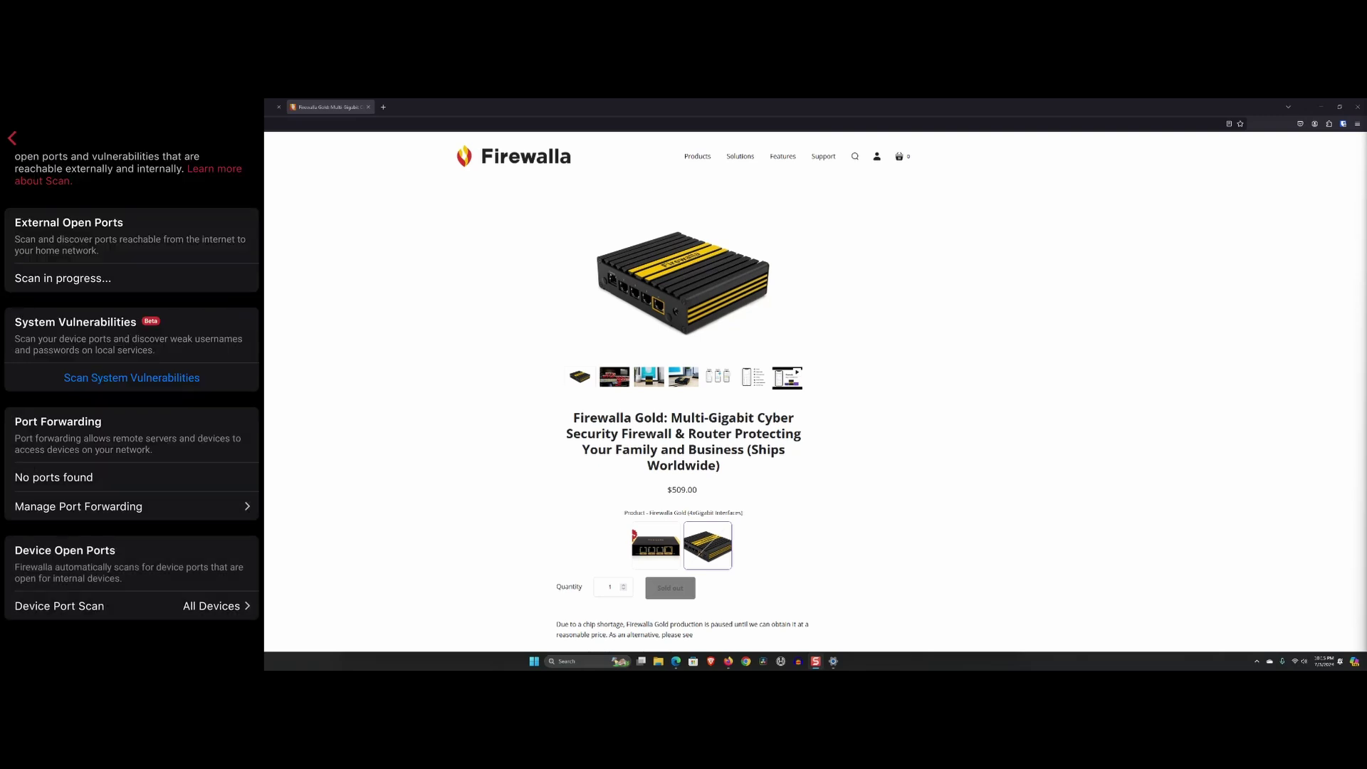
scroll(132, 413, up, 2)
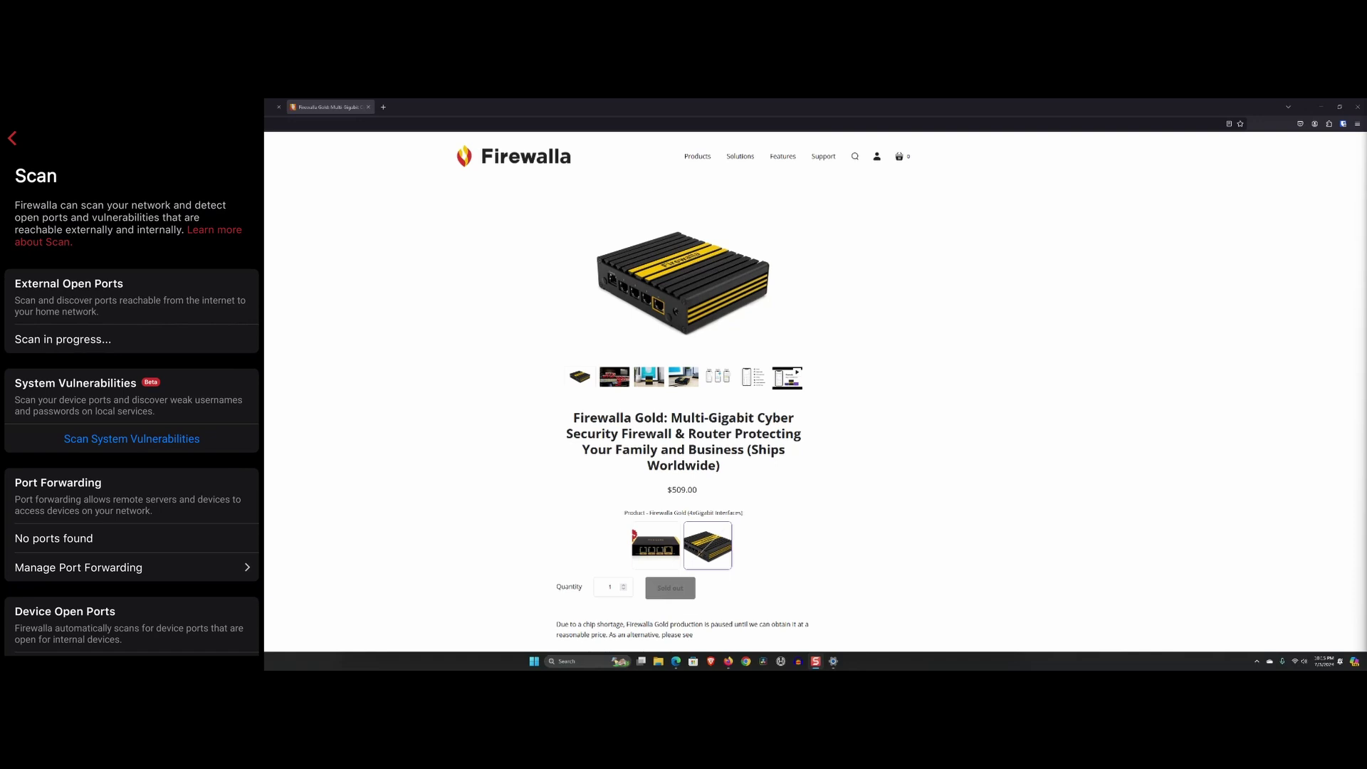
scroll(131, 392, down, 1)
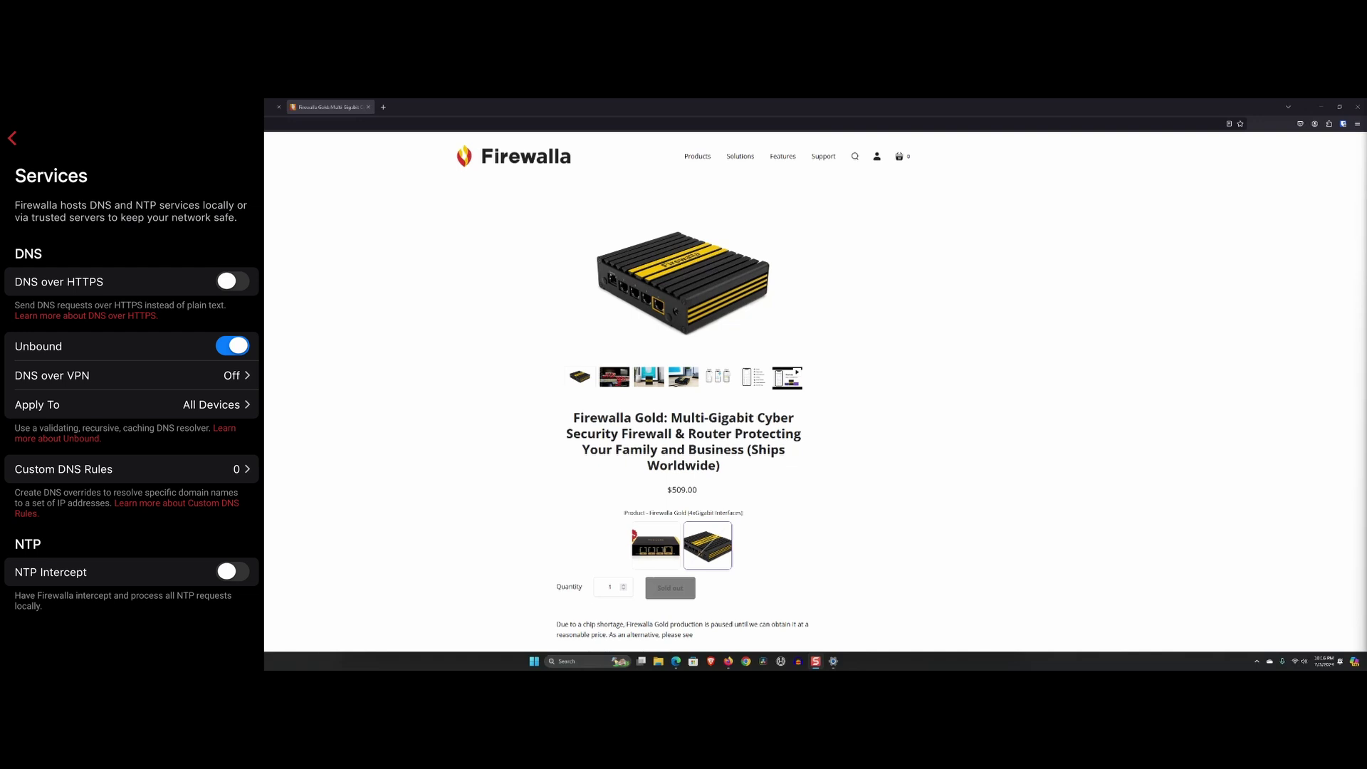
Step: Leave Services and bring up the full More feature list
click(12, 138)
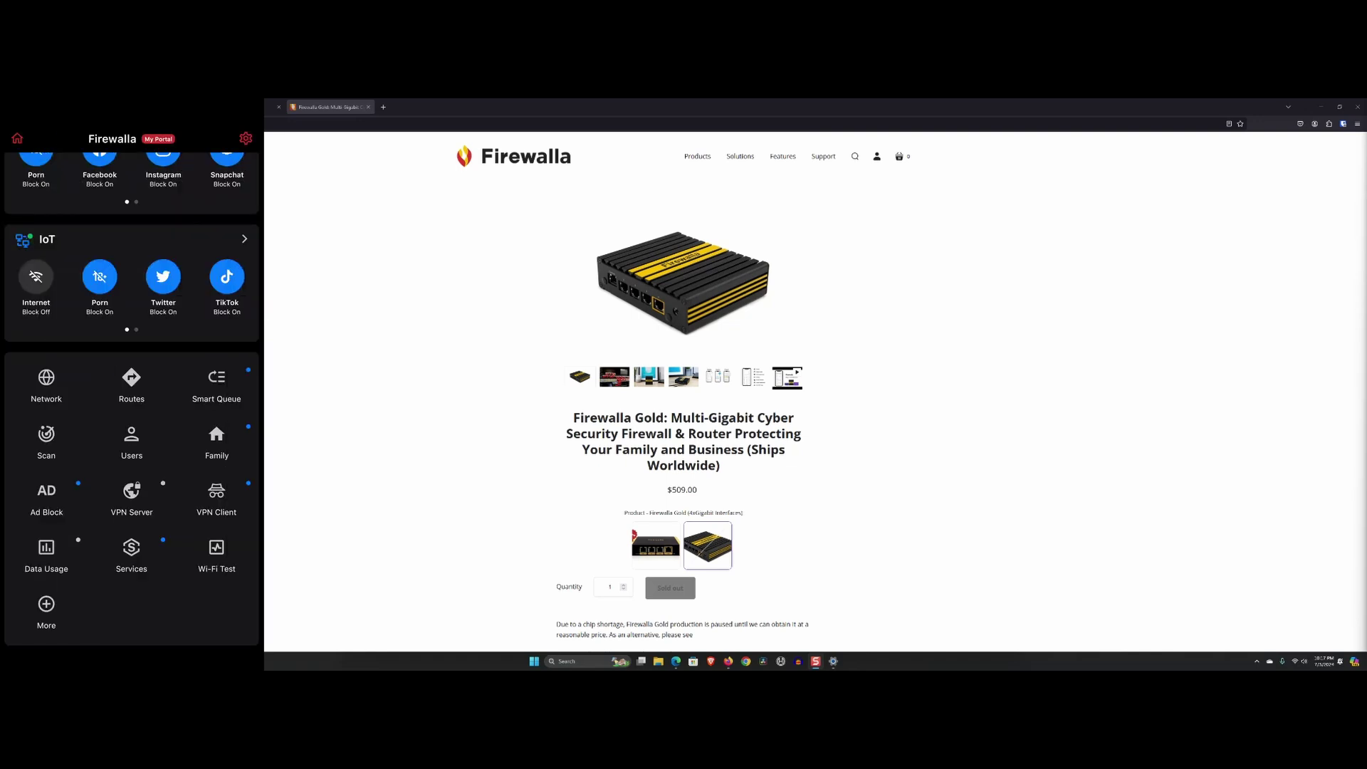
click(47, 604)
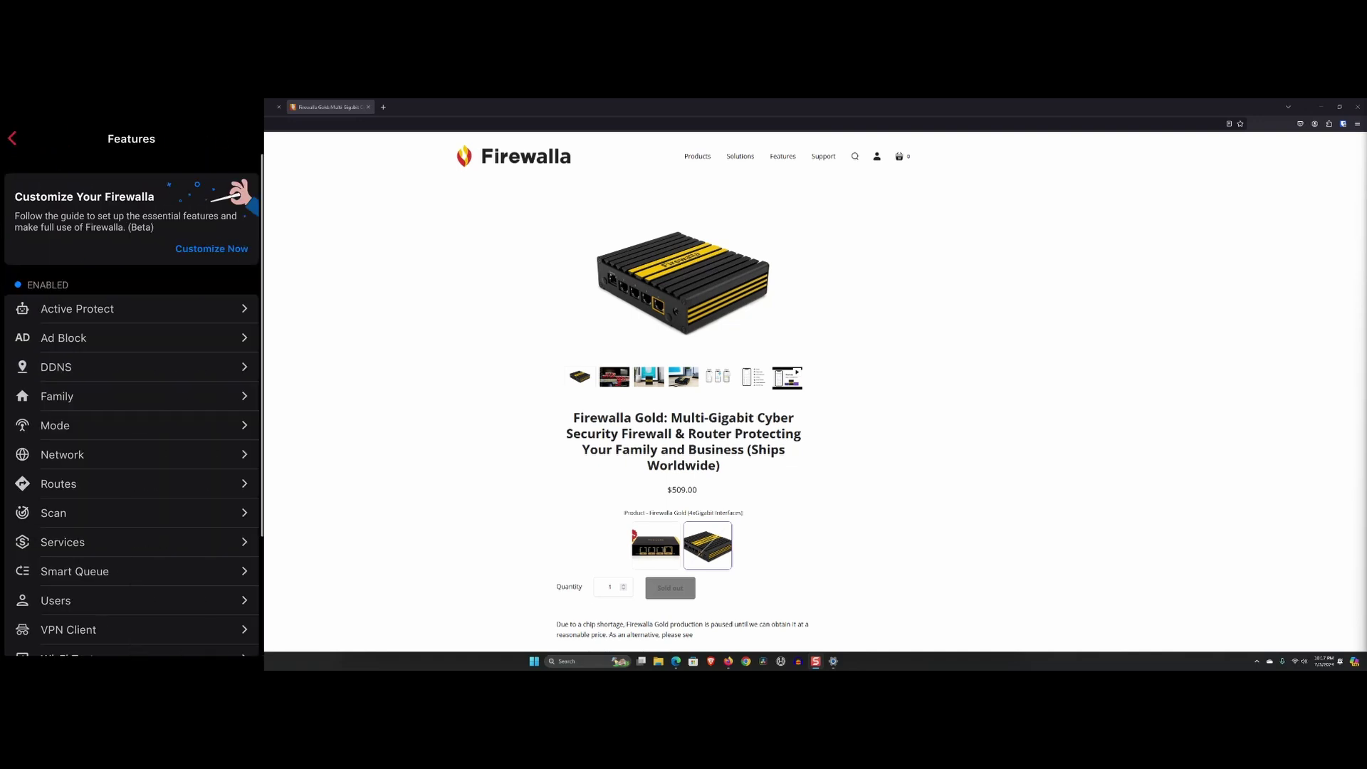
scroll(132, 427, down, 3)
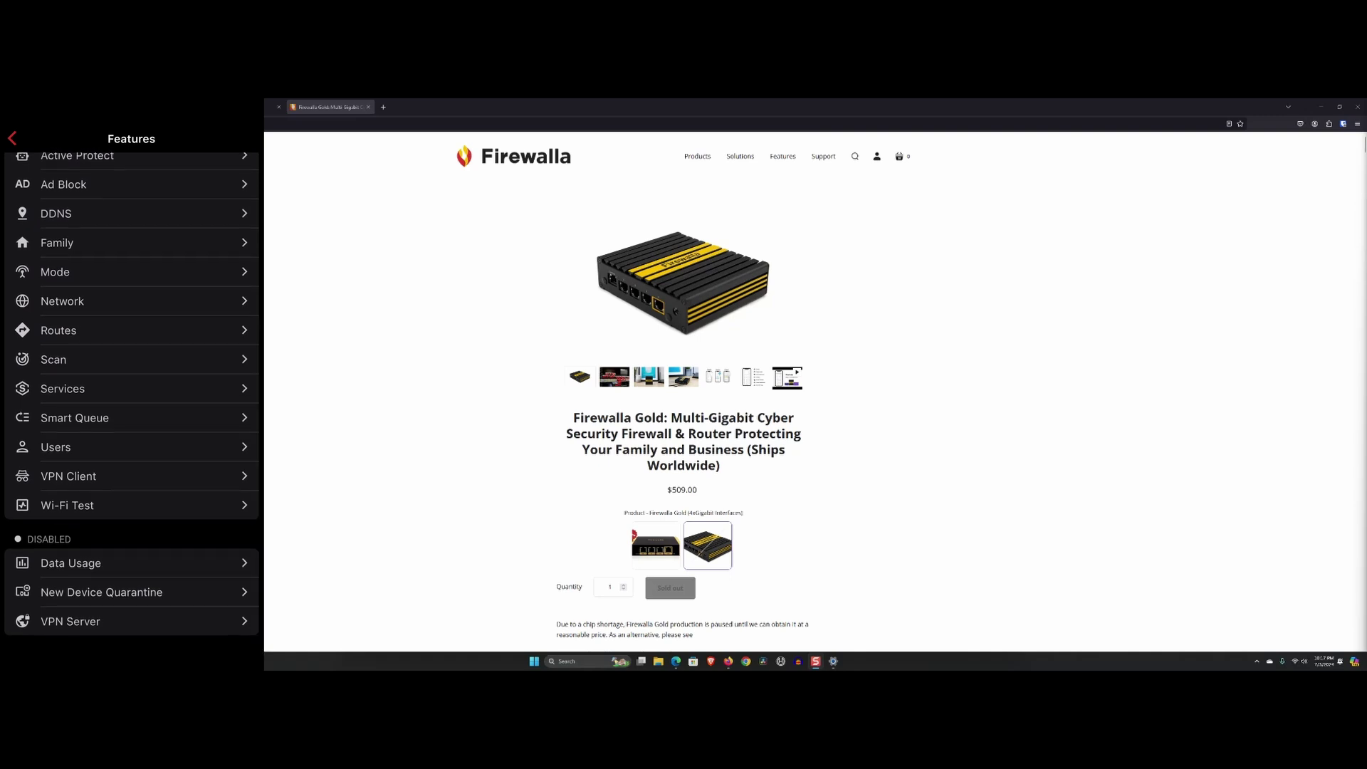
scroll(132, 392, up, 2)
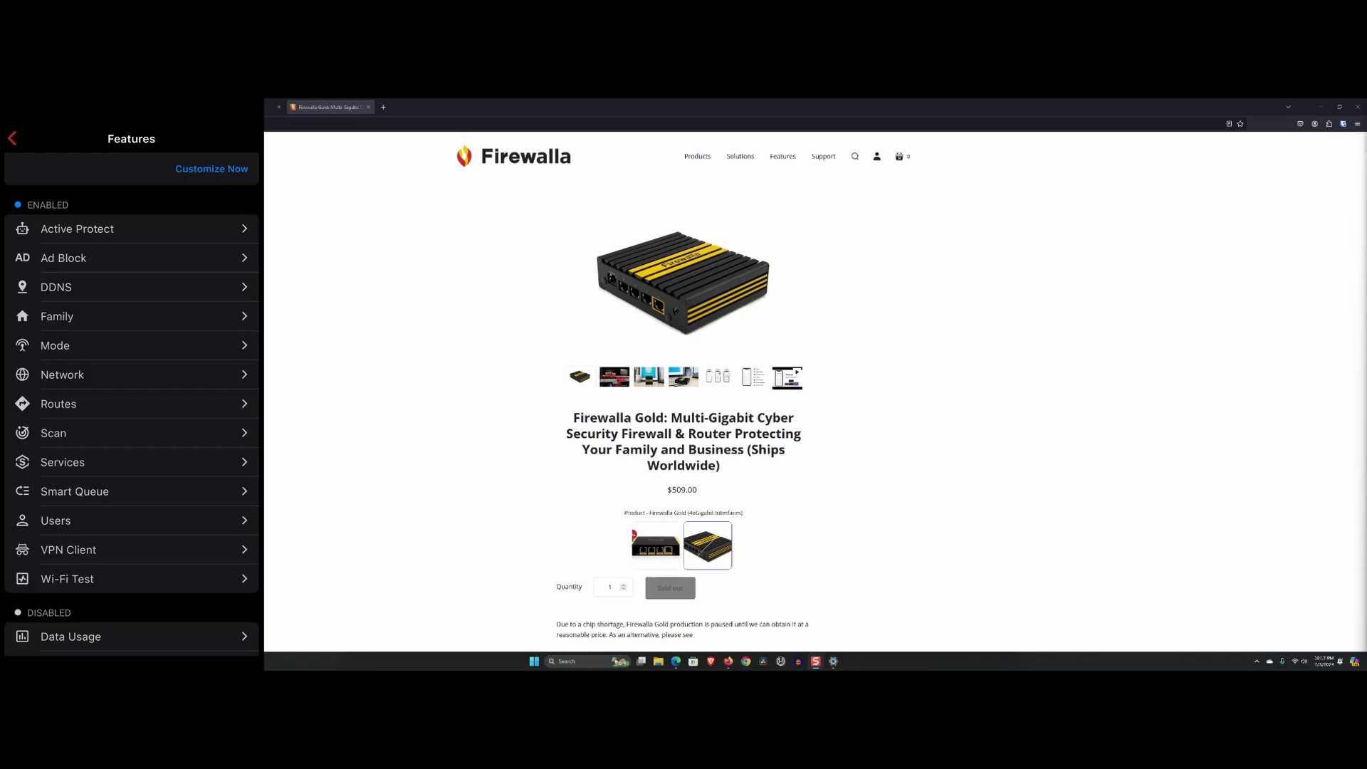
Step: Look at the Smart Queue and DDNS settings, then return to the home dashboard
click(75, 491)
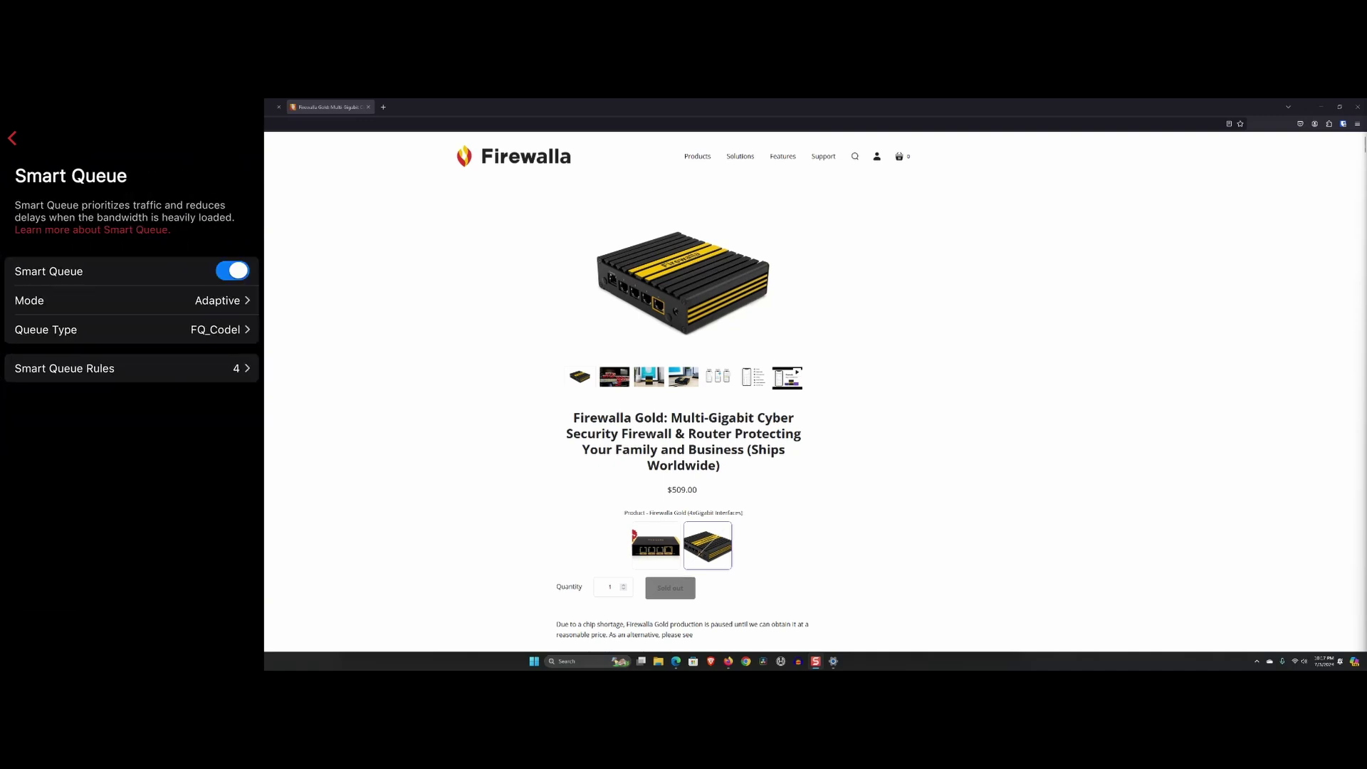
click(12, 139)
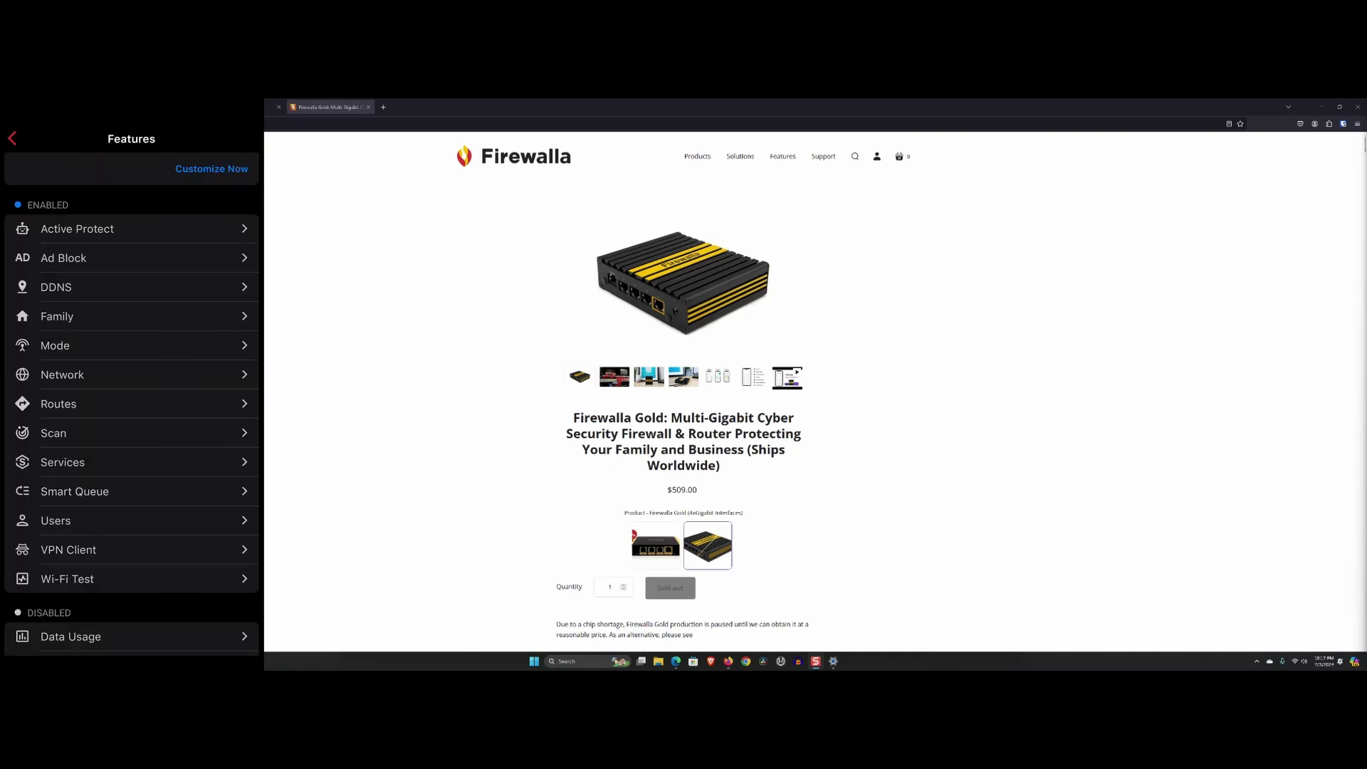
scroll(131, 404, up, 2)
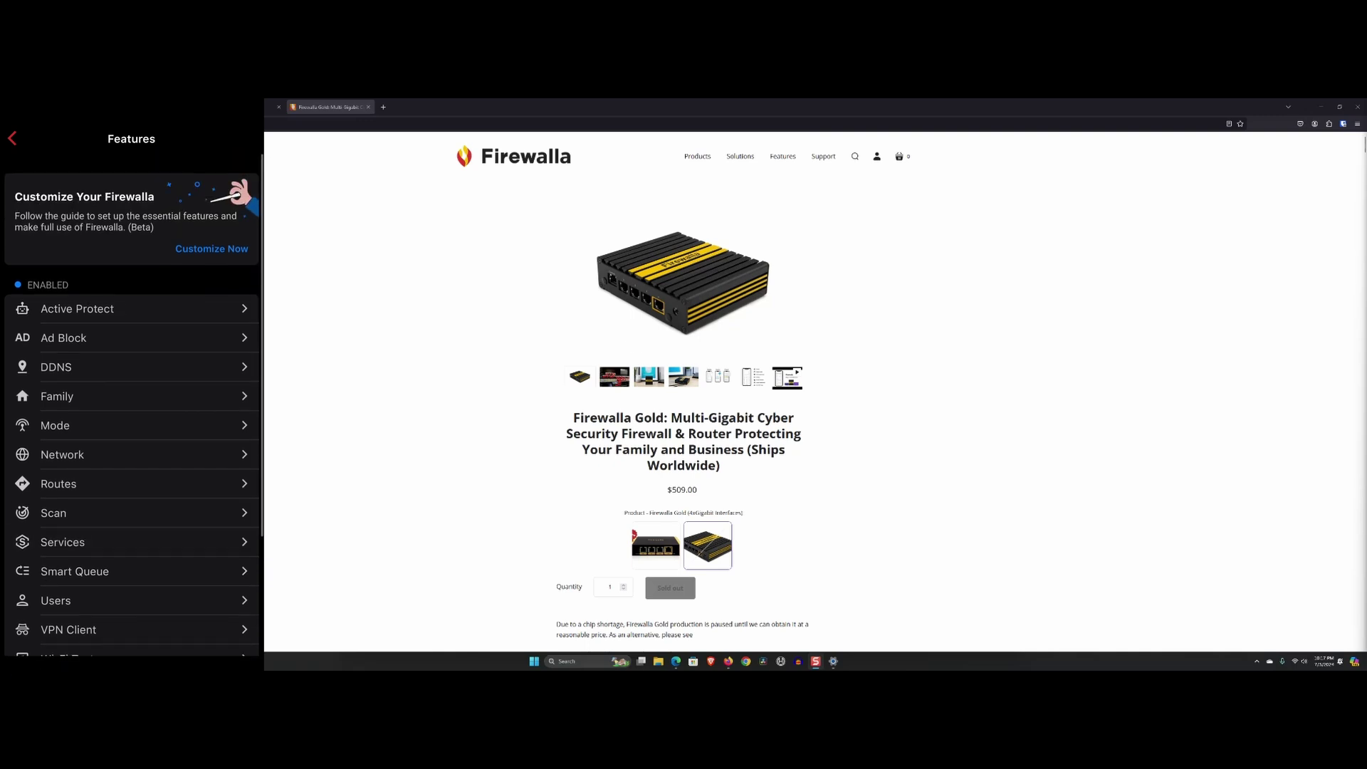
click(56, 367)
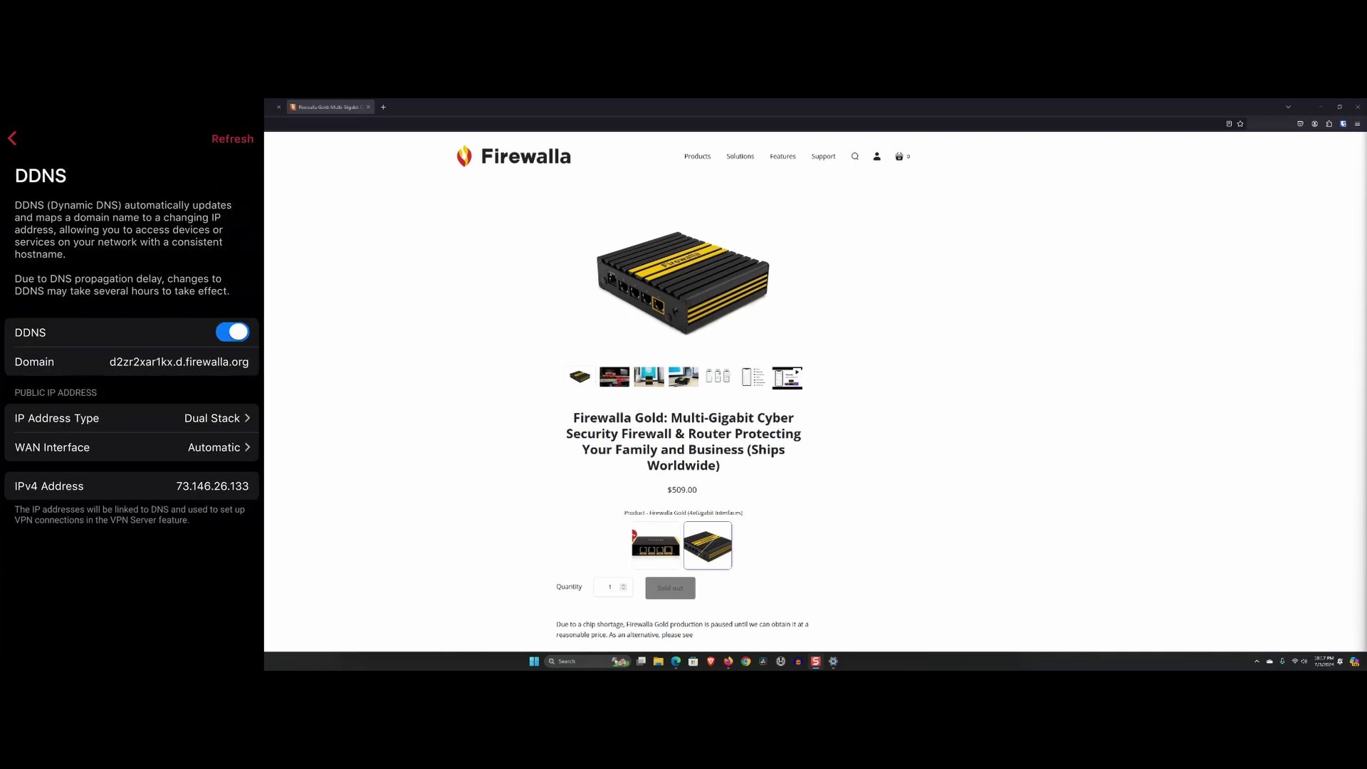
click(12, 139)
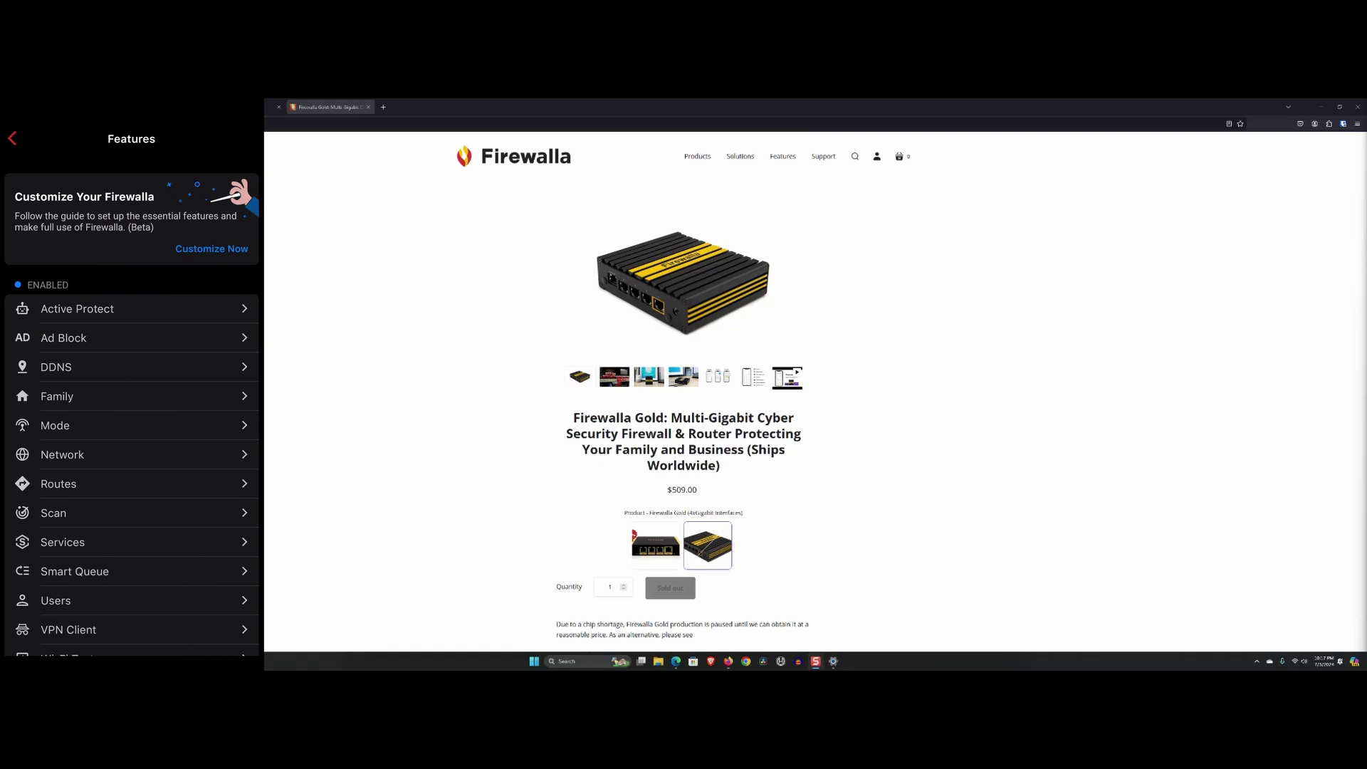
click(13, 139)
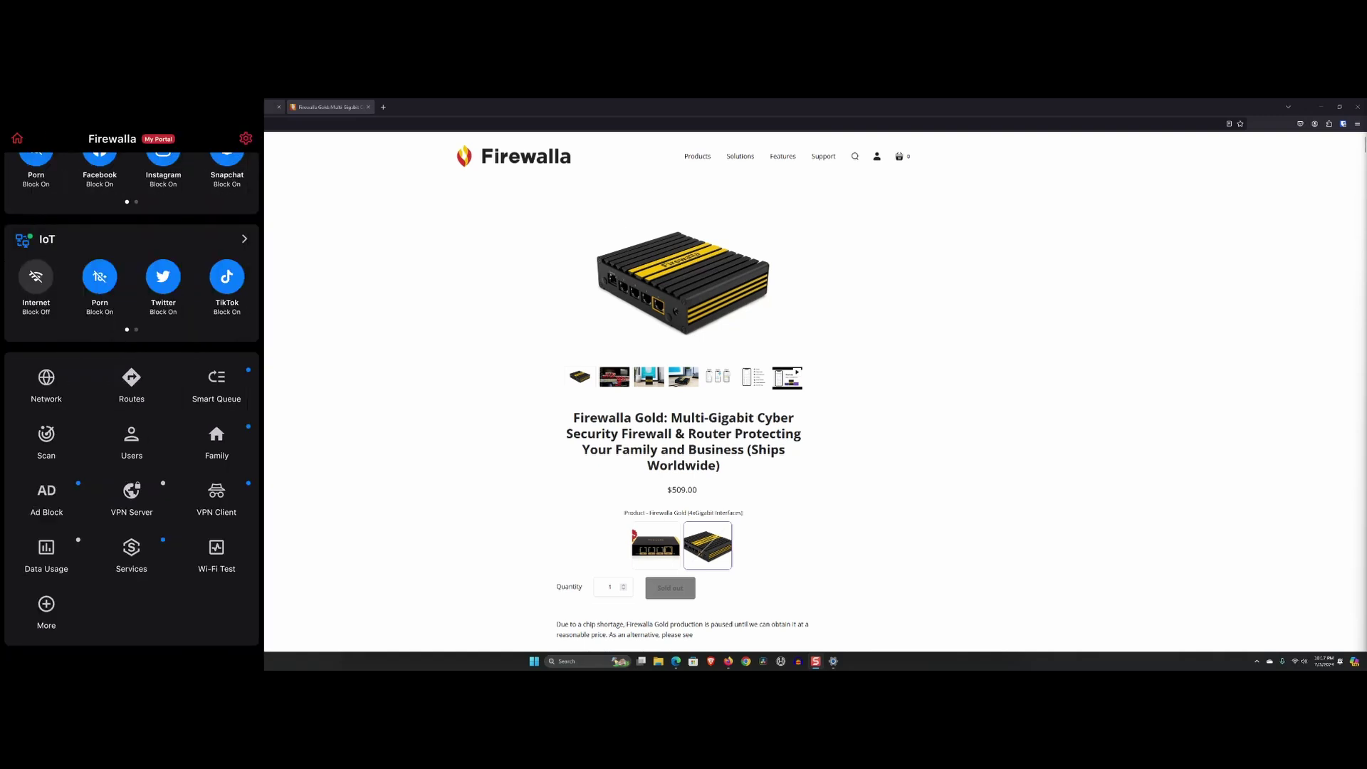
scroll(132, 398, up, 5)
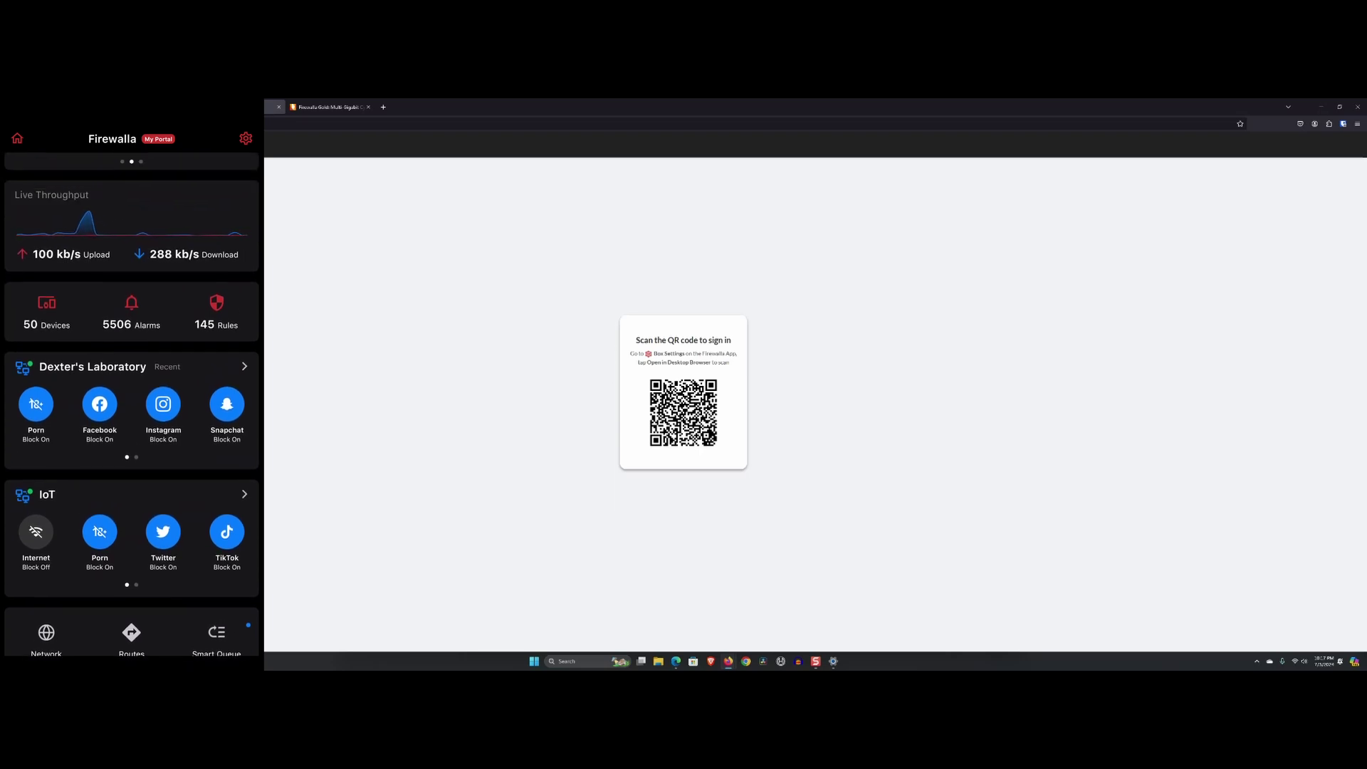
click(93, 366)
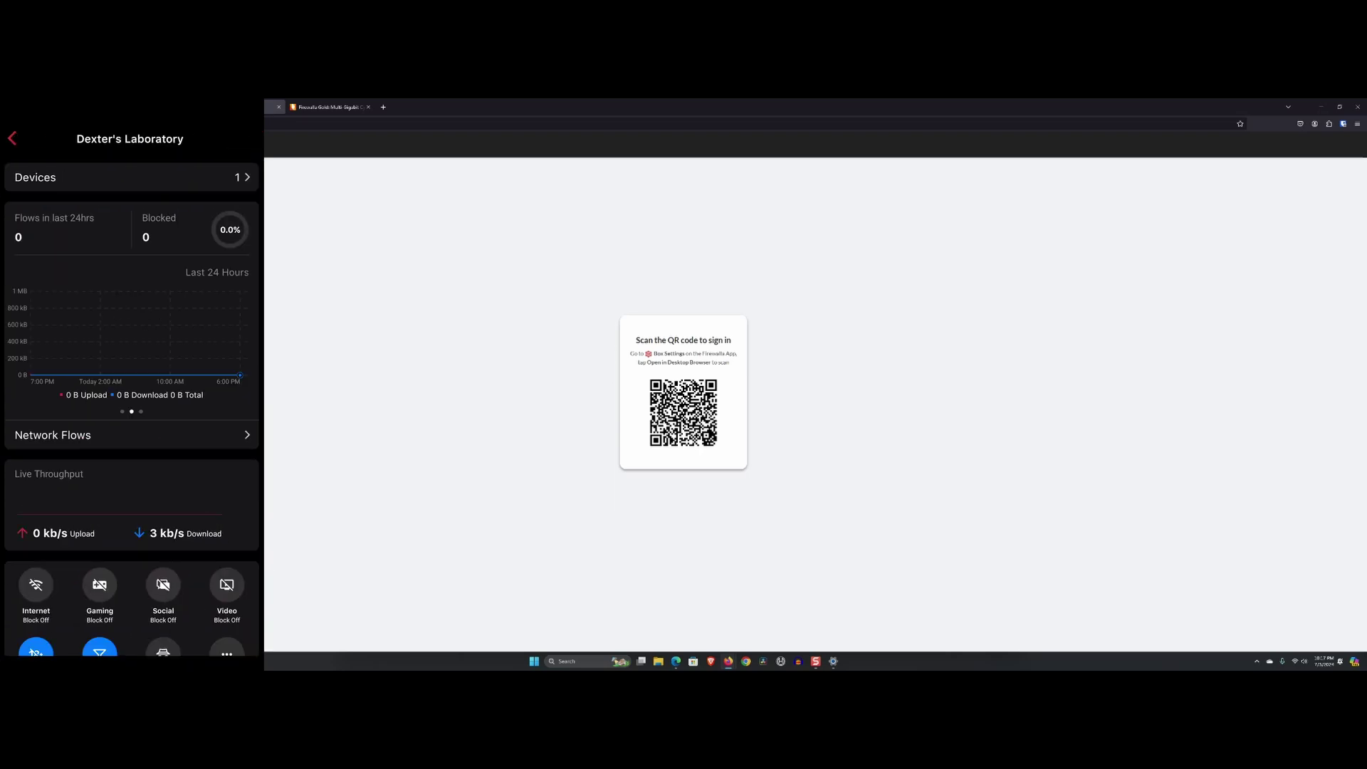
scroll(132, 409, down, 6)
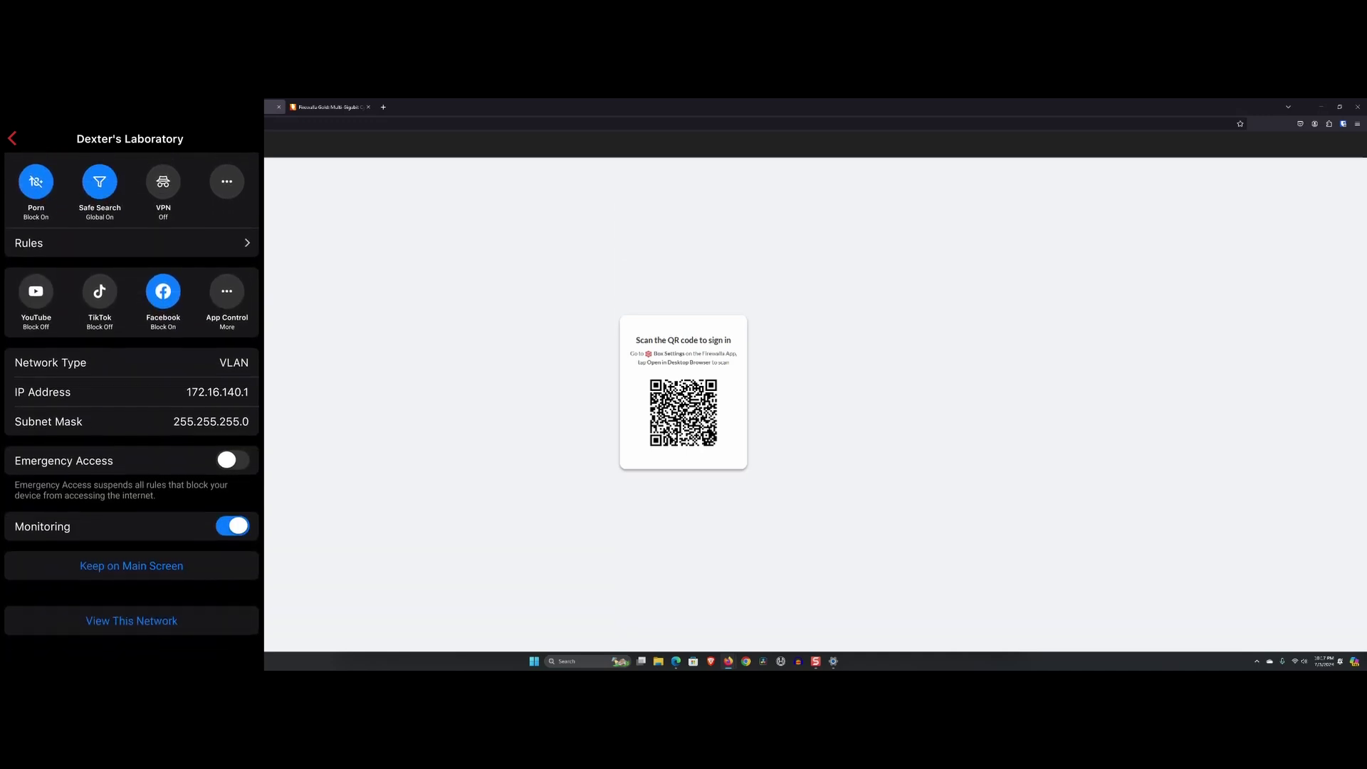
scroll(132, 403, up, 6)
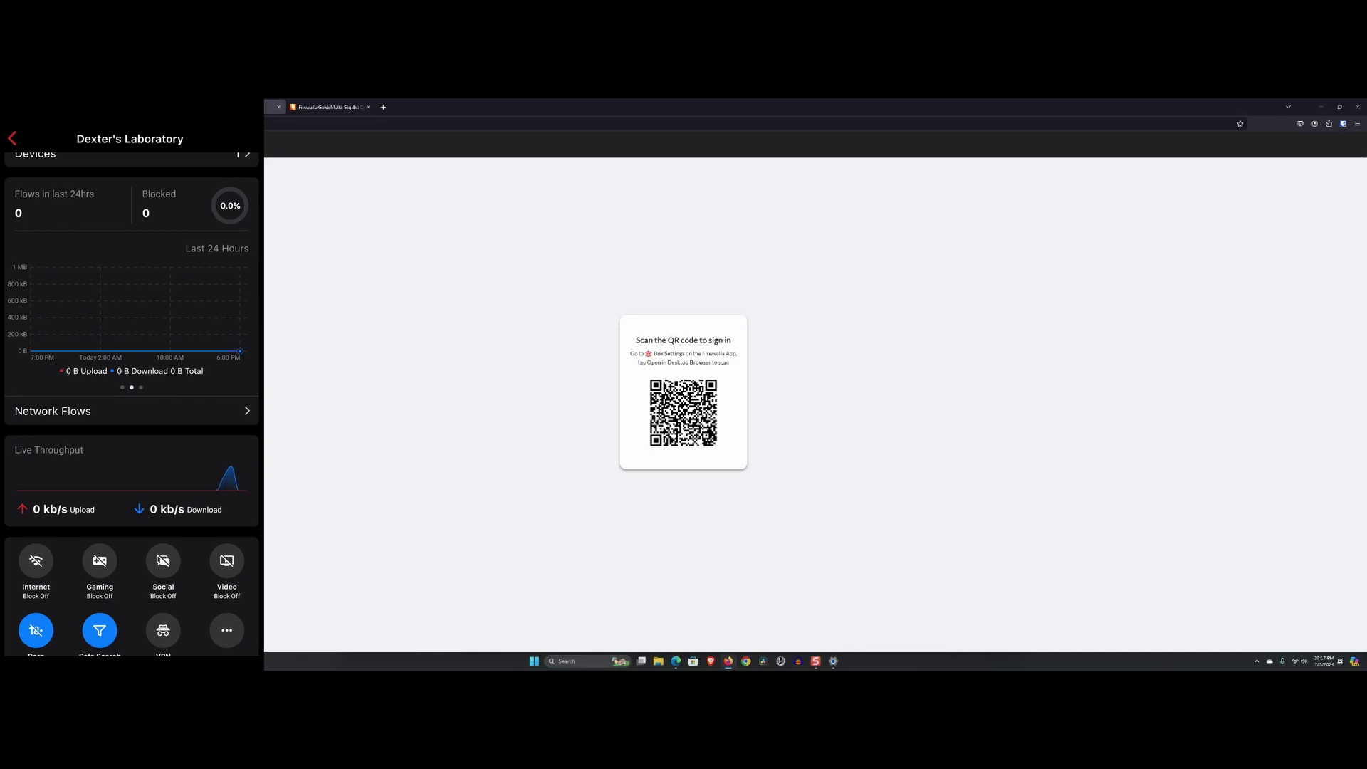
click(13, 138)
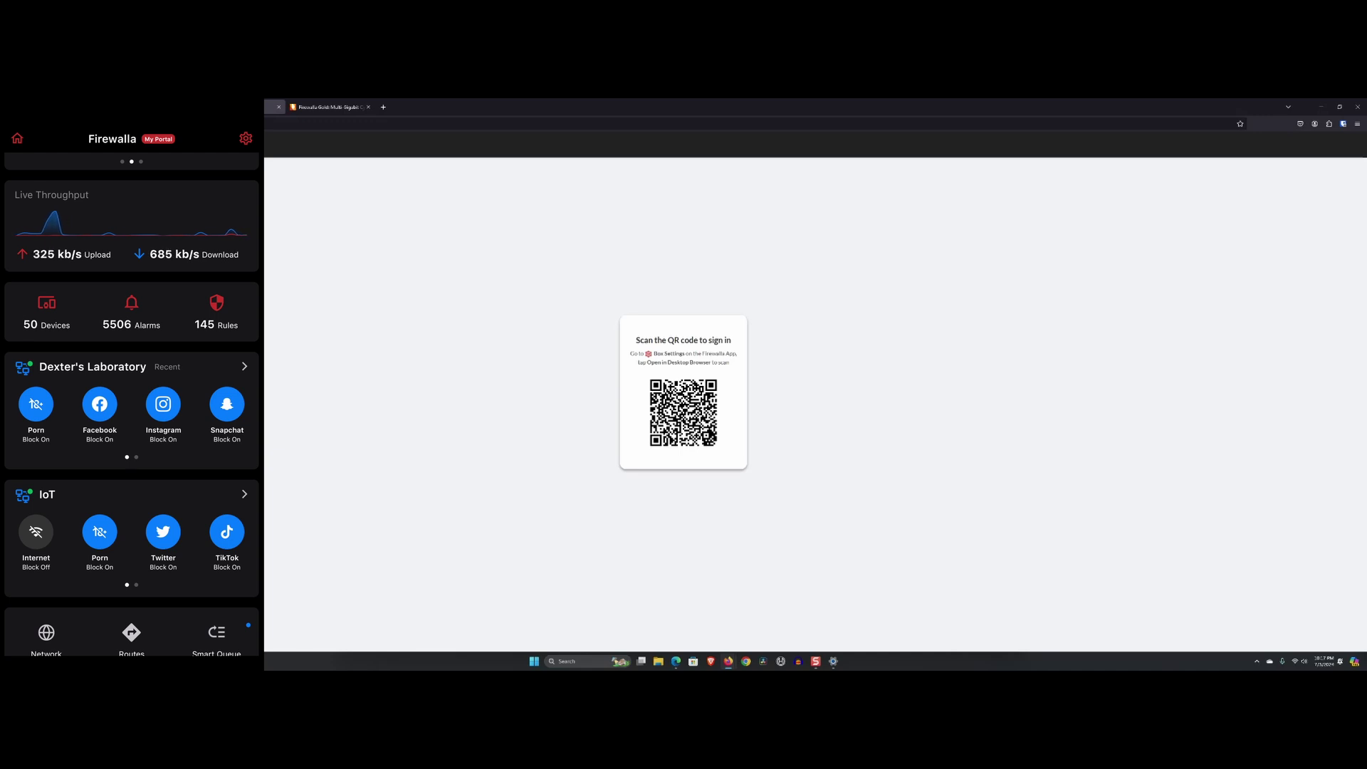
scroll(131, 405, up, 5)
Step: Scroll through the Internet Speed, Quality and Wi-Fi Speed sections of Network Performance
scroll(131, 404, up, 2)
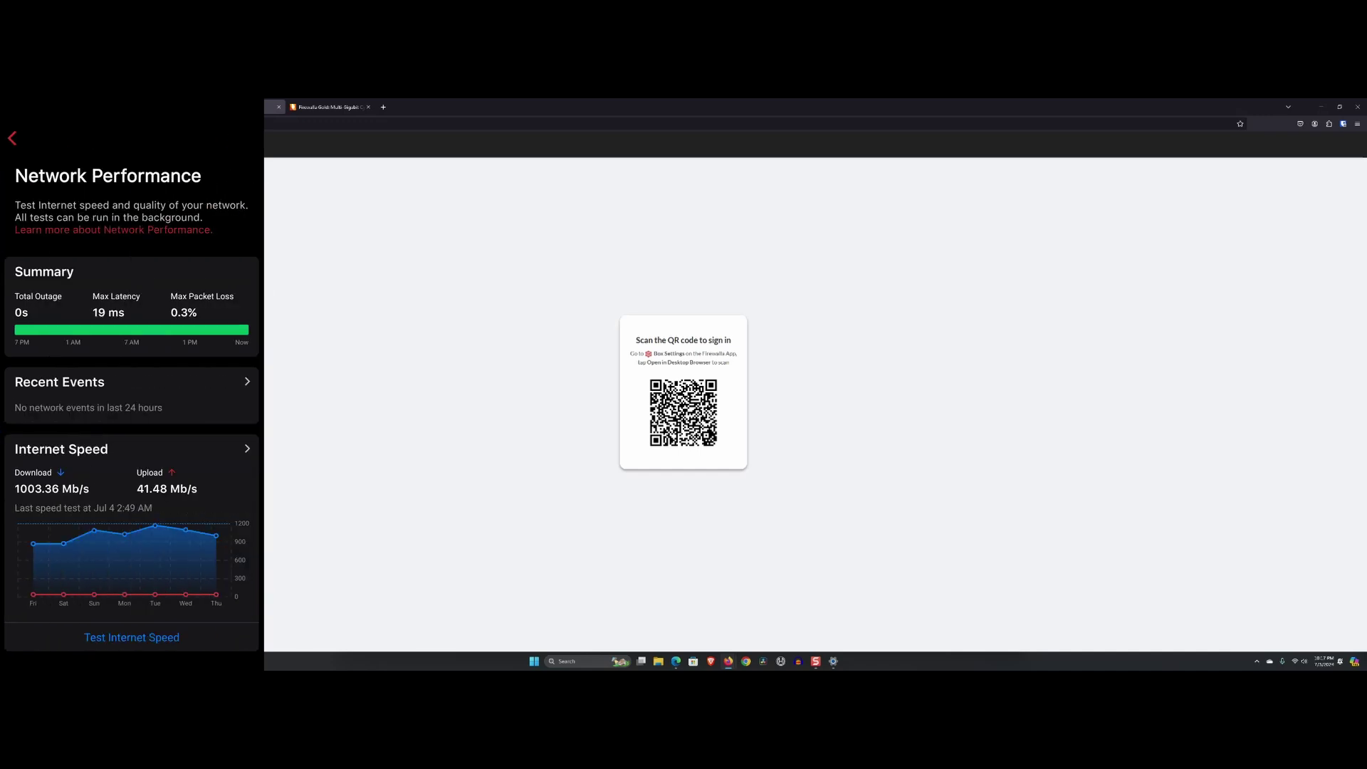
scroll(131, 405, down, 5)
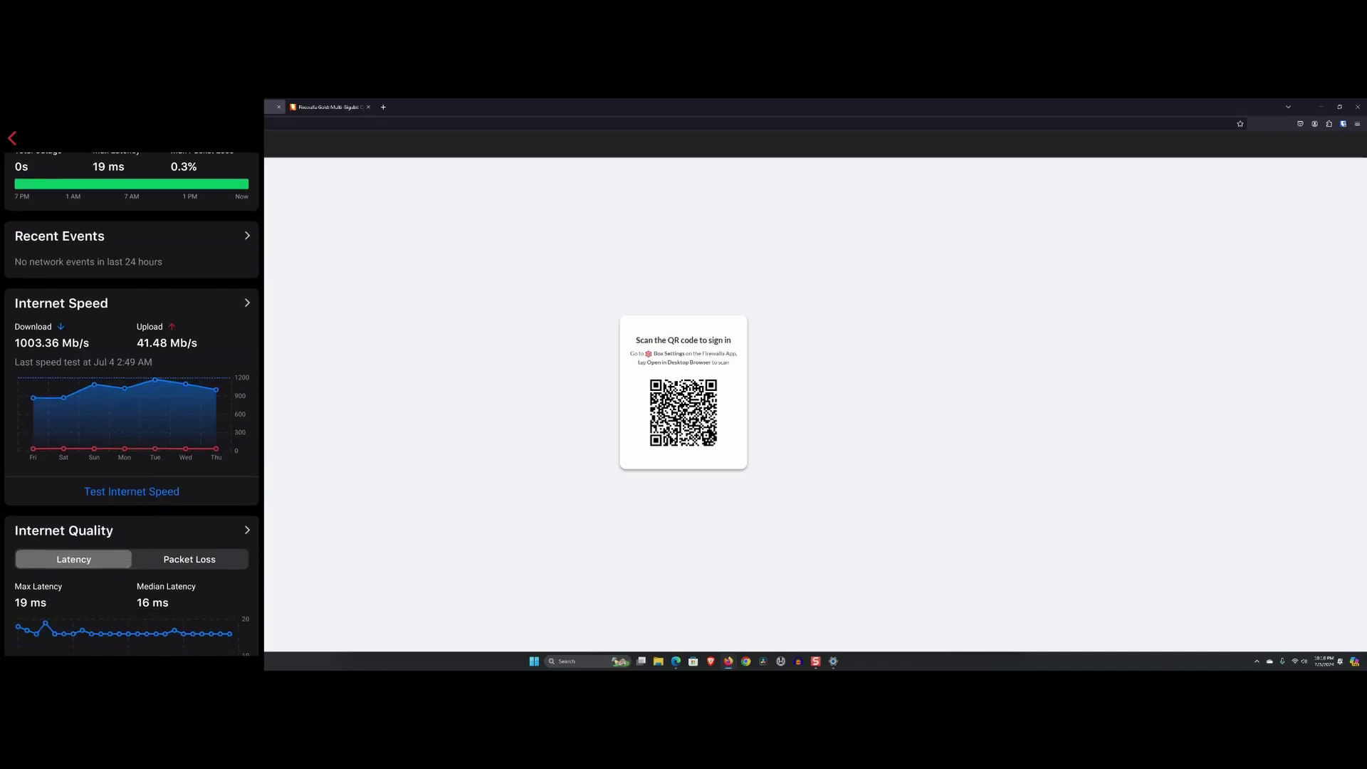
scroll(132, 405, down, 3)
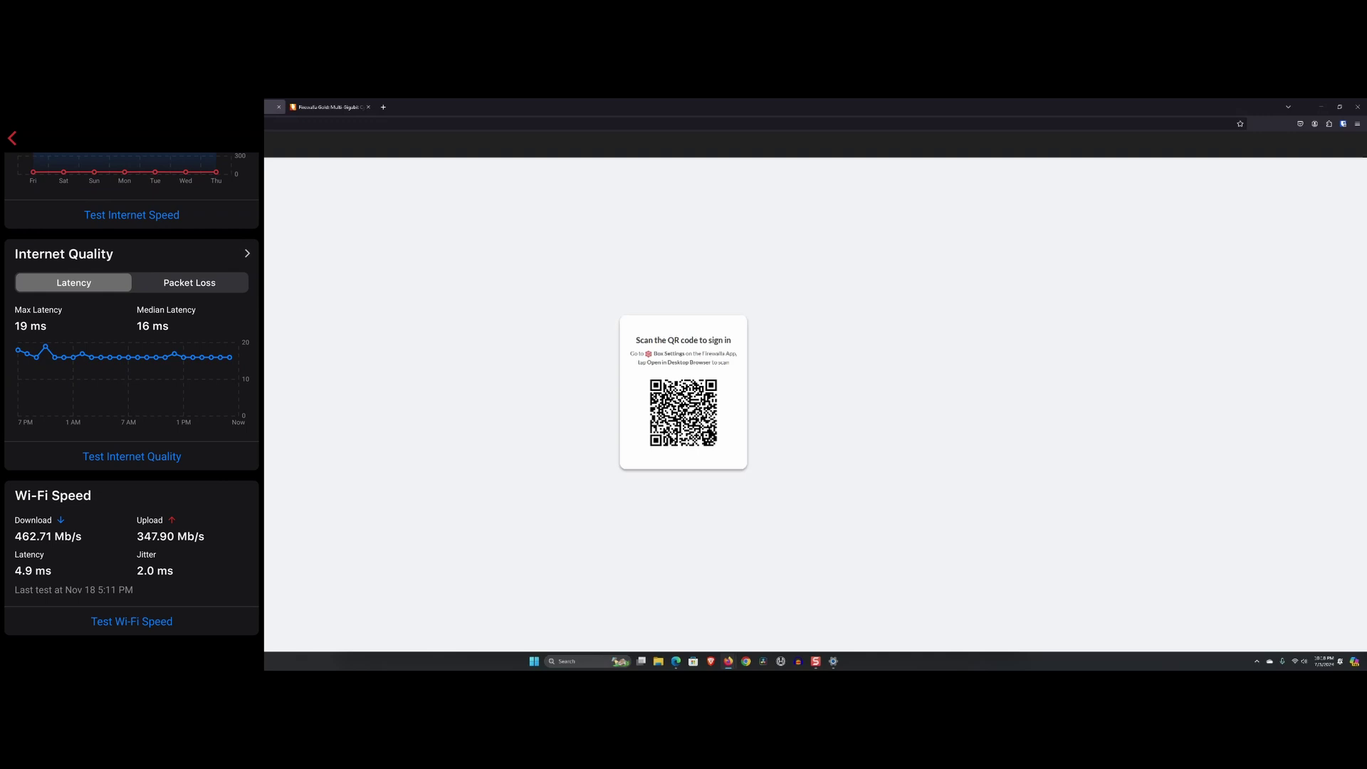
scroll(131, 404, up, 5)
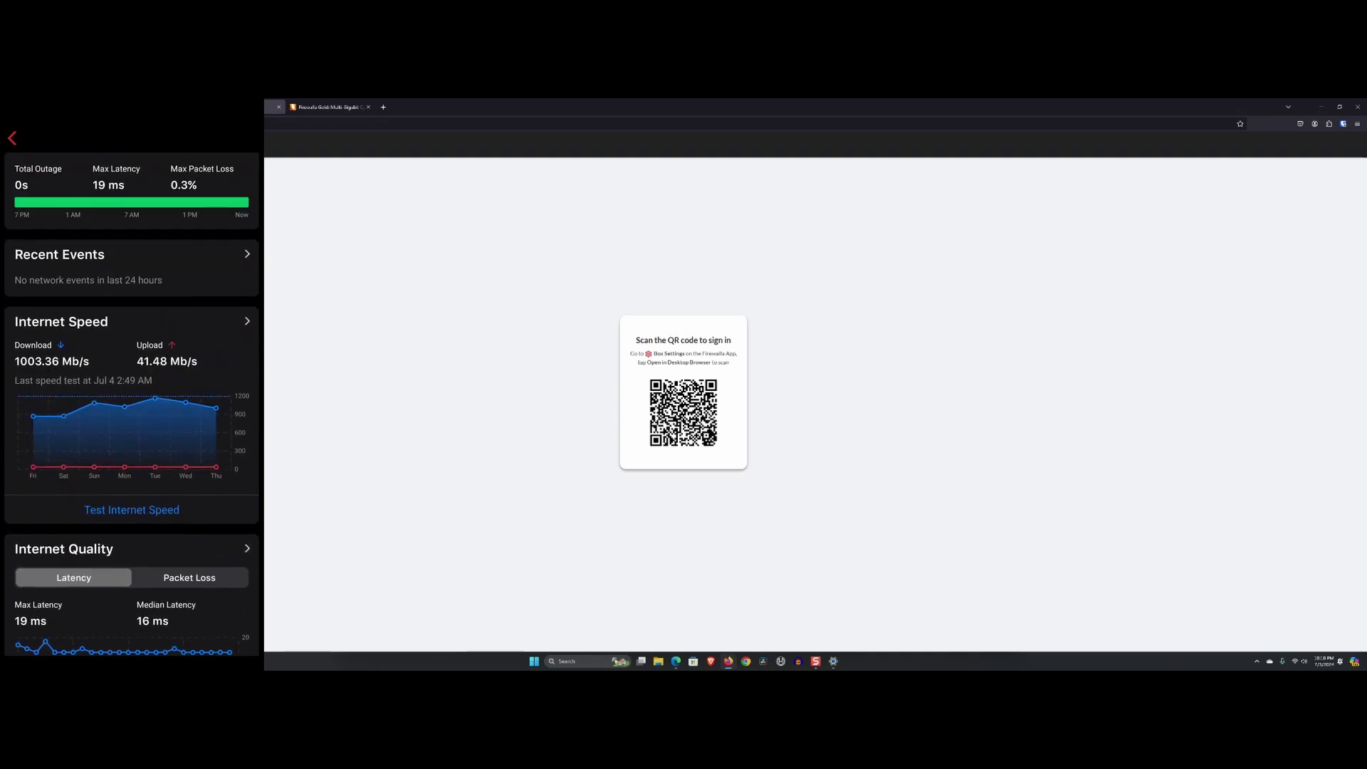
Step: Start an internet speed test on ISP 1
click(132, 510)
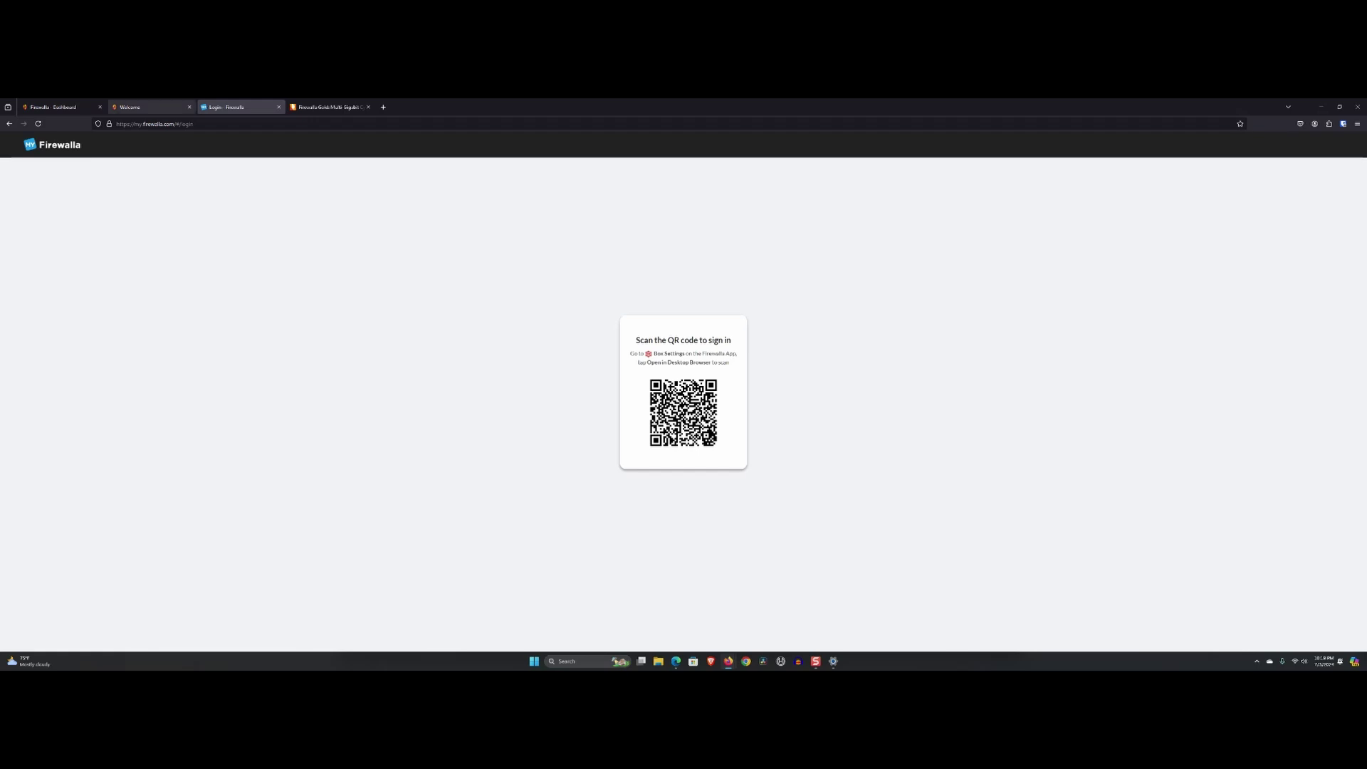
Step: View the API docs Welcome page, then switch to the Firewalla Dashboard tab
click(151, 107)
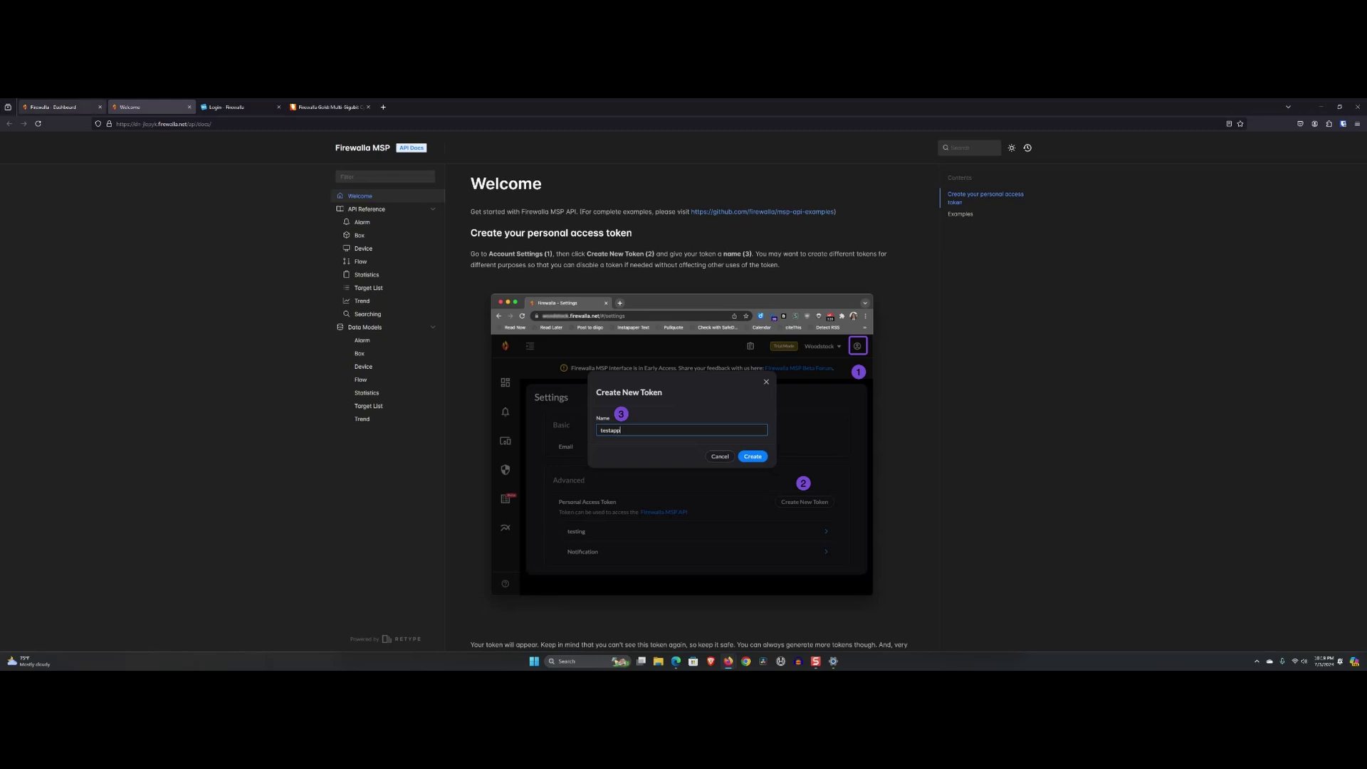
click(53, 107)
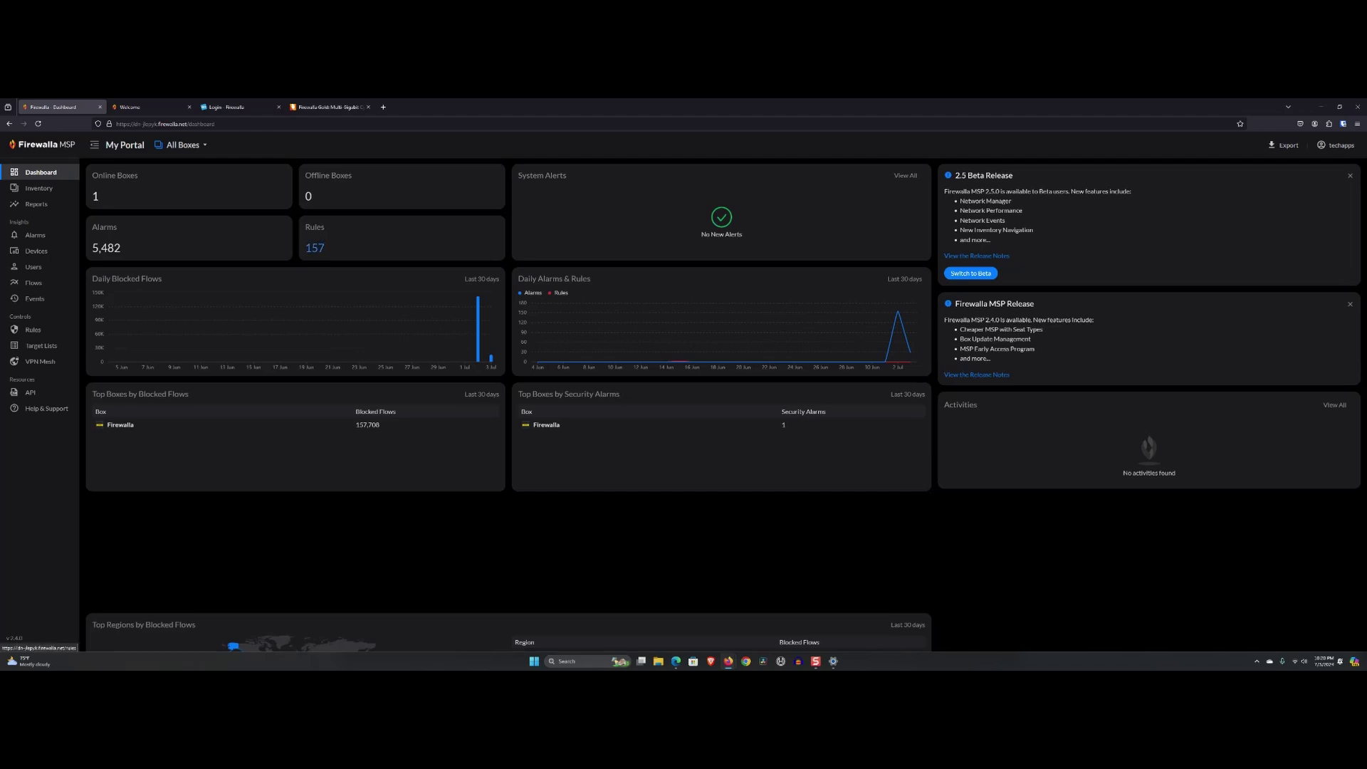
Step: Browse the Rules list, return to the Dashboard, then open the Reports list
click(315, 248)
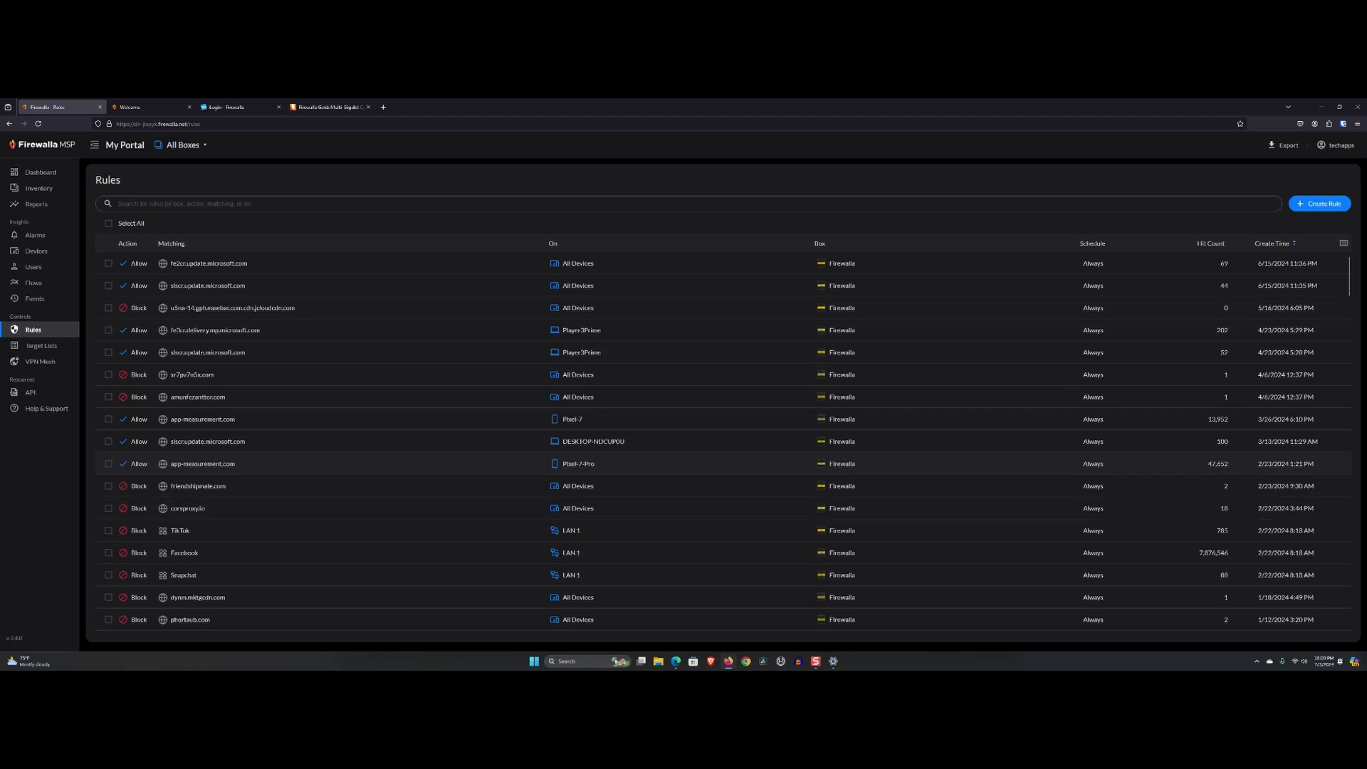
click(39, 172)
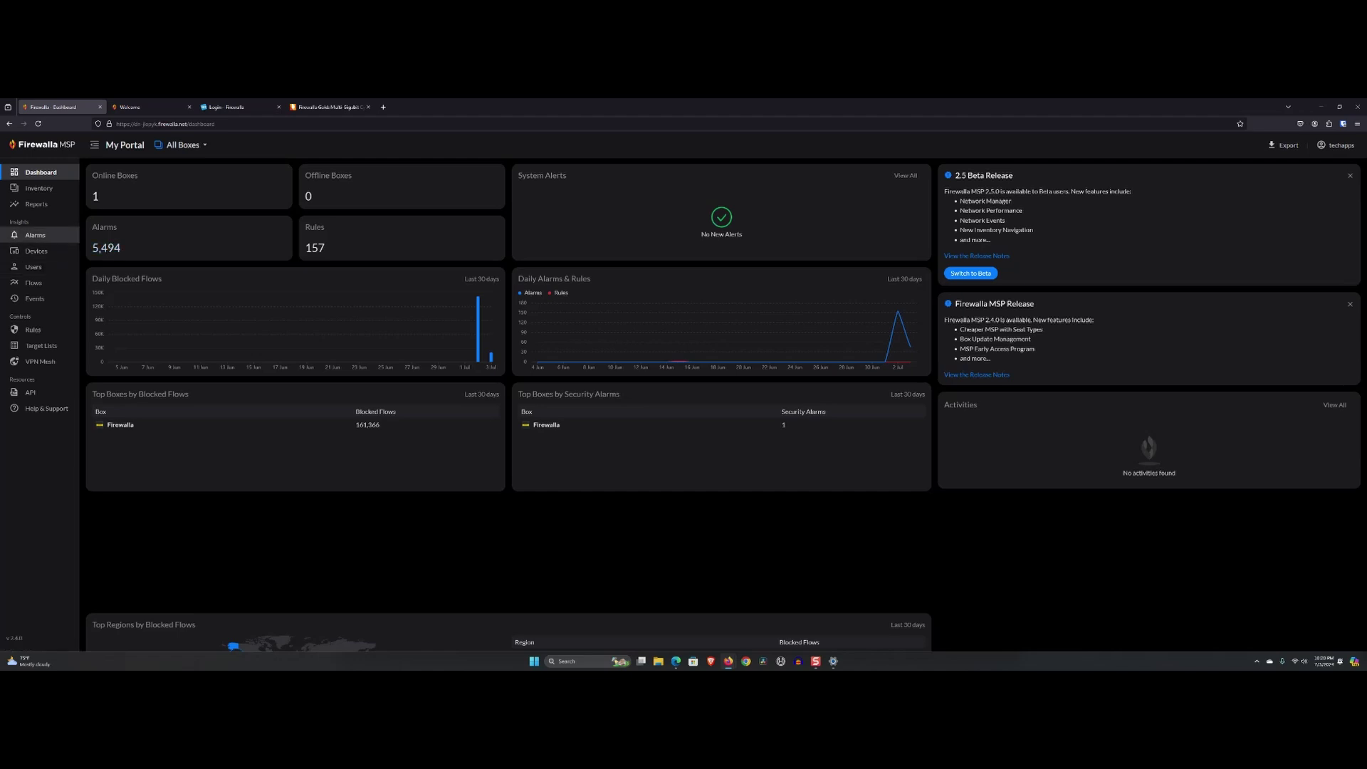
click(35, 204)
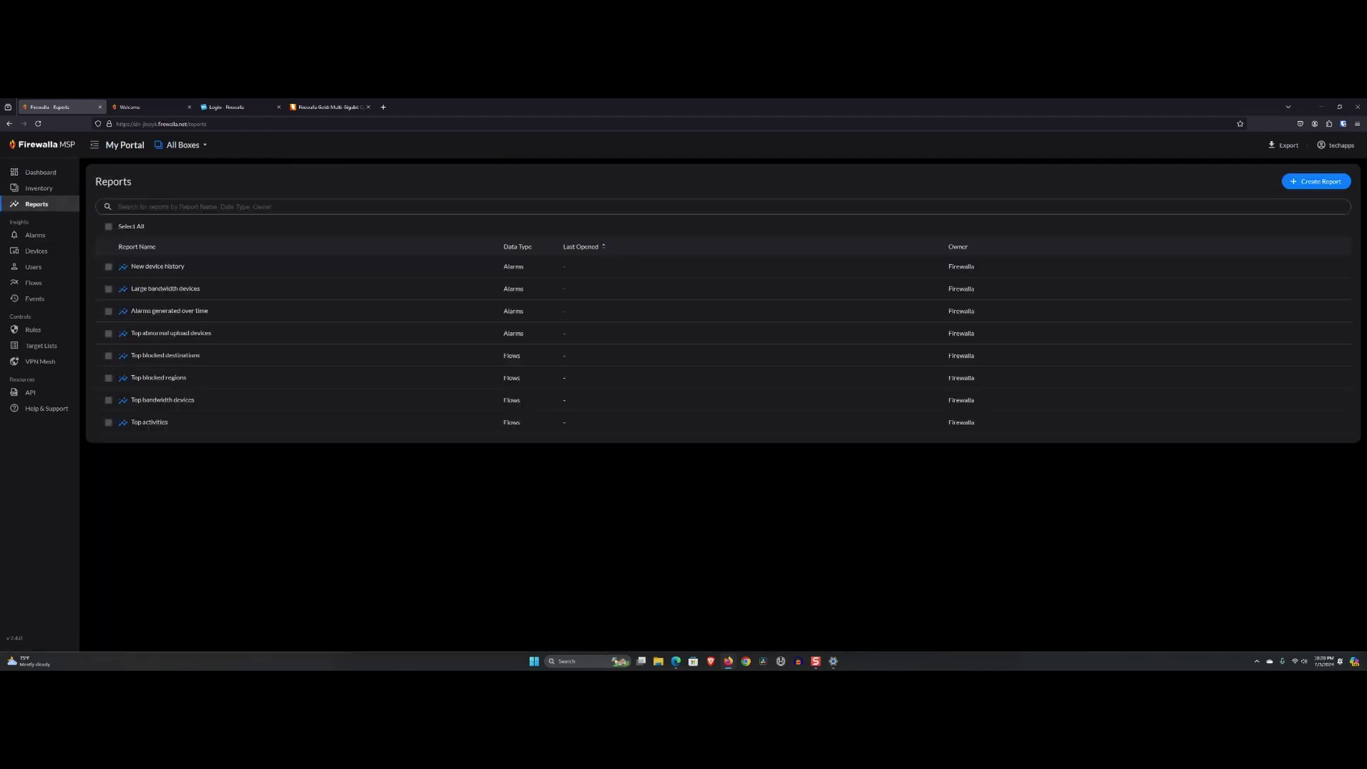
Step: Open Inventory to see the one online box running version 1.978
click(40, 188)
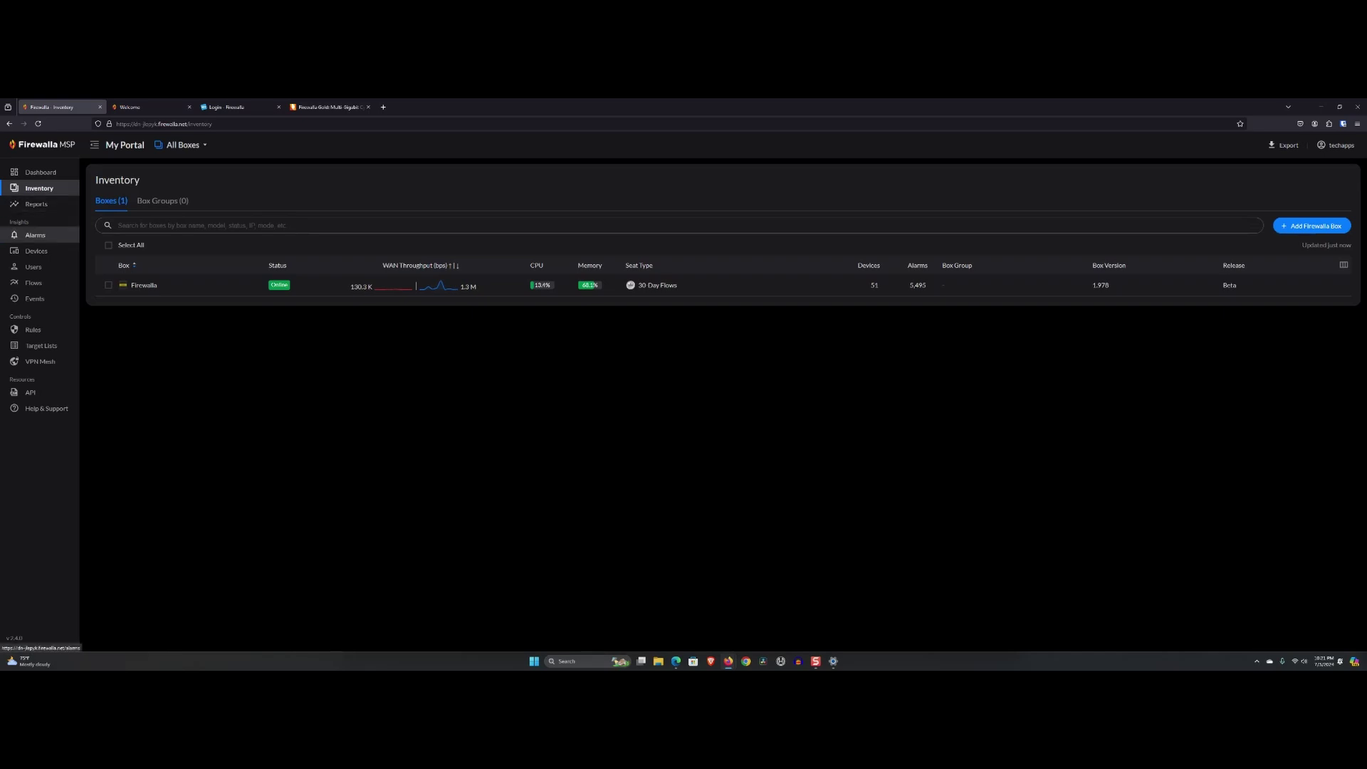
Step: Open Alarms under Insights to see 5,493 active alarms and the summary chart
click(34, 235)
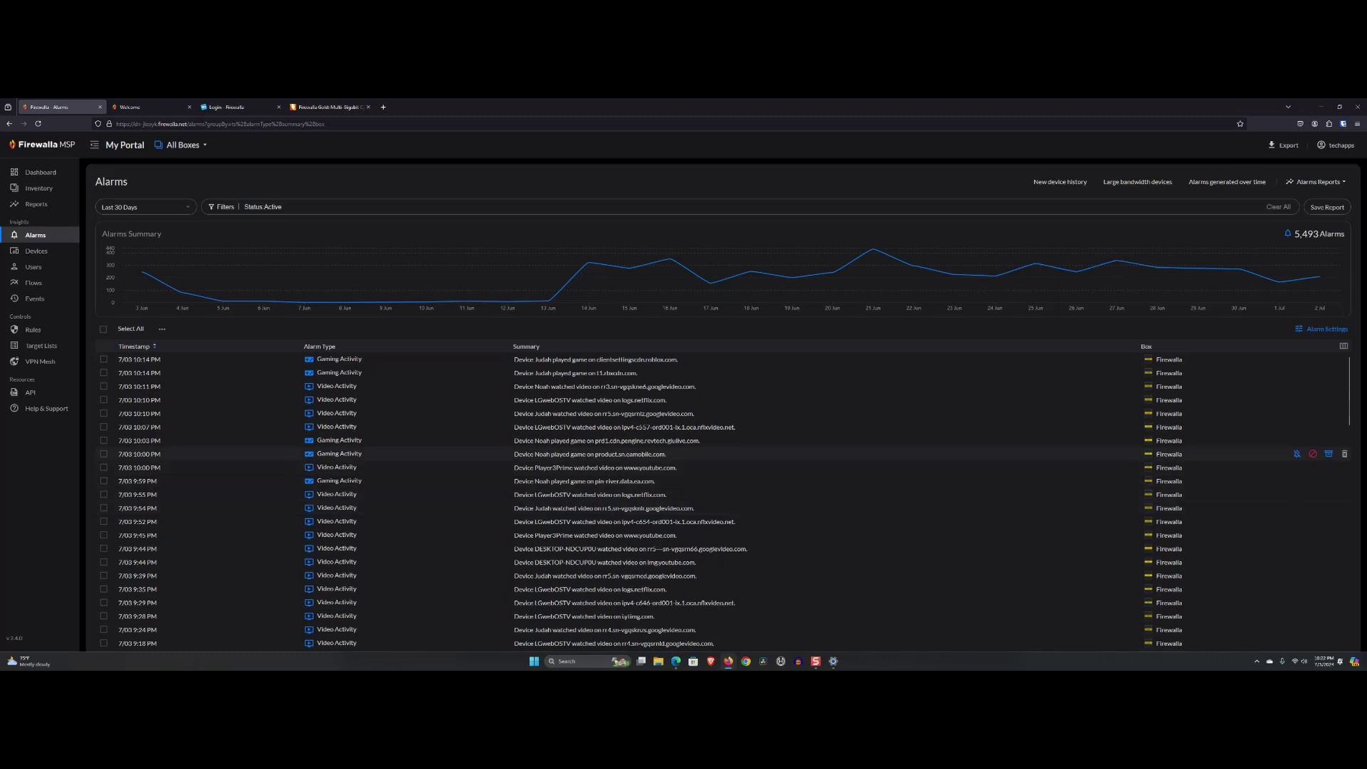
Step: Check the Devices list, then open the empty Users page
click(35, 250)
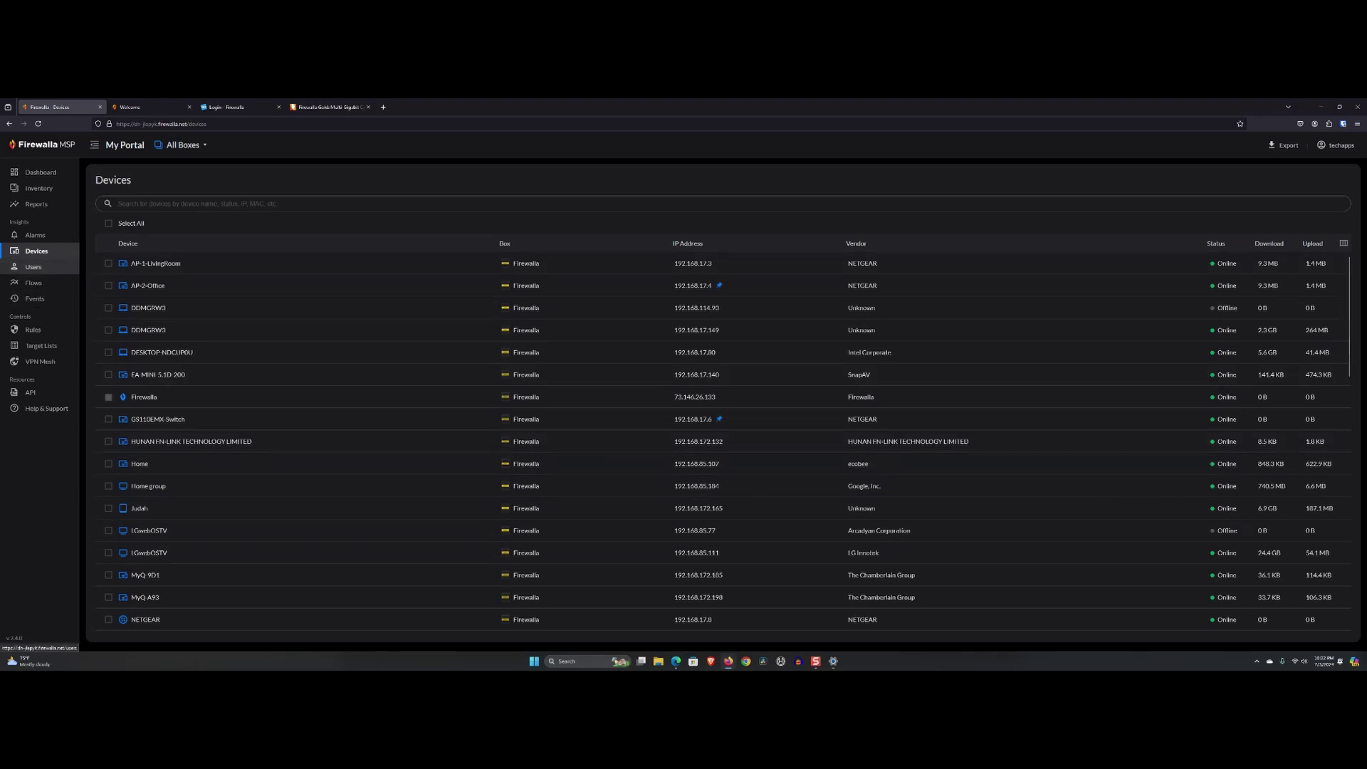
click(34, 267)
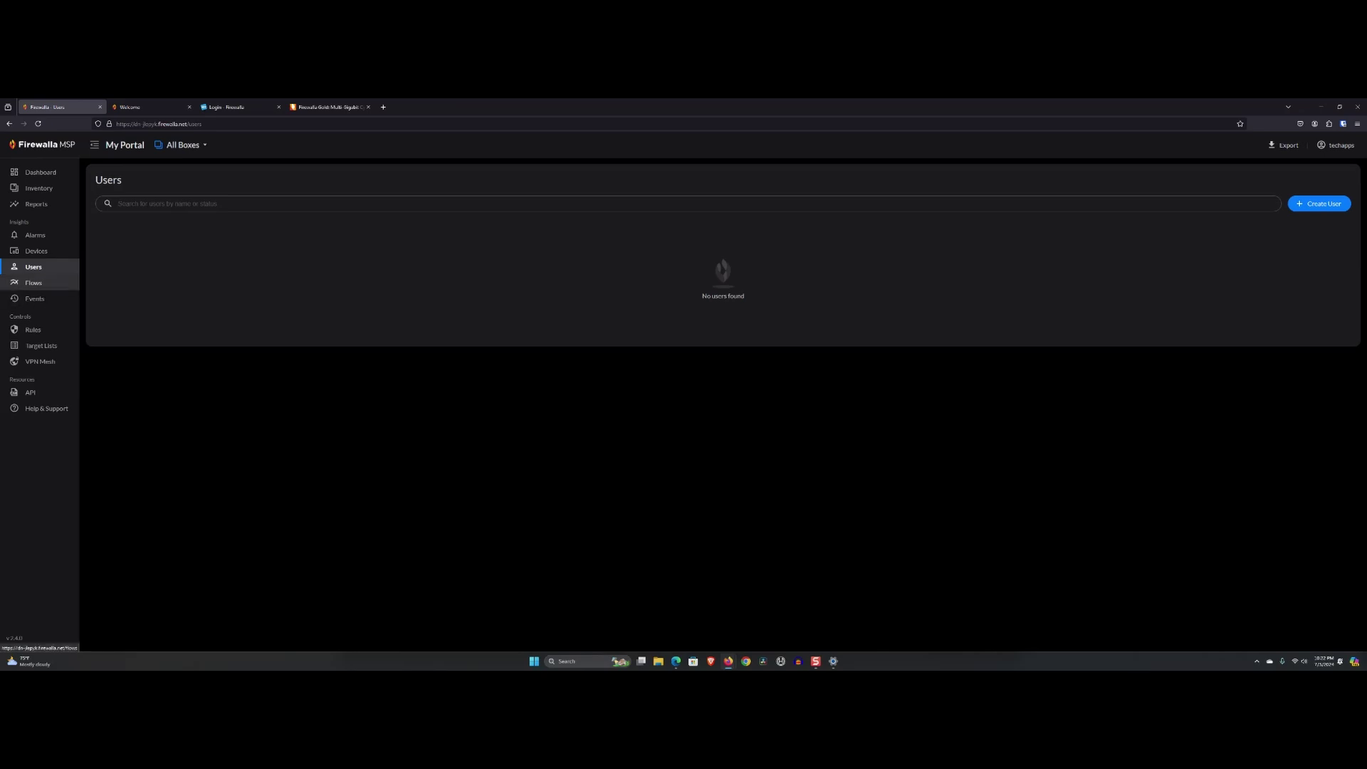
Step: Page through Flows, Events and Rules, ending on Target Lists showing nine lists like Tor Full Nodes
click(33, 283)
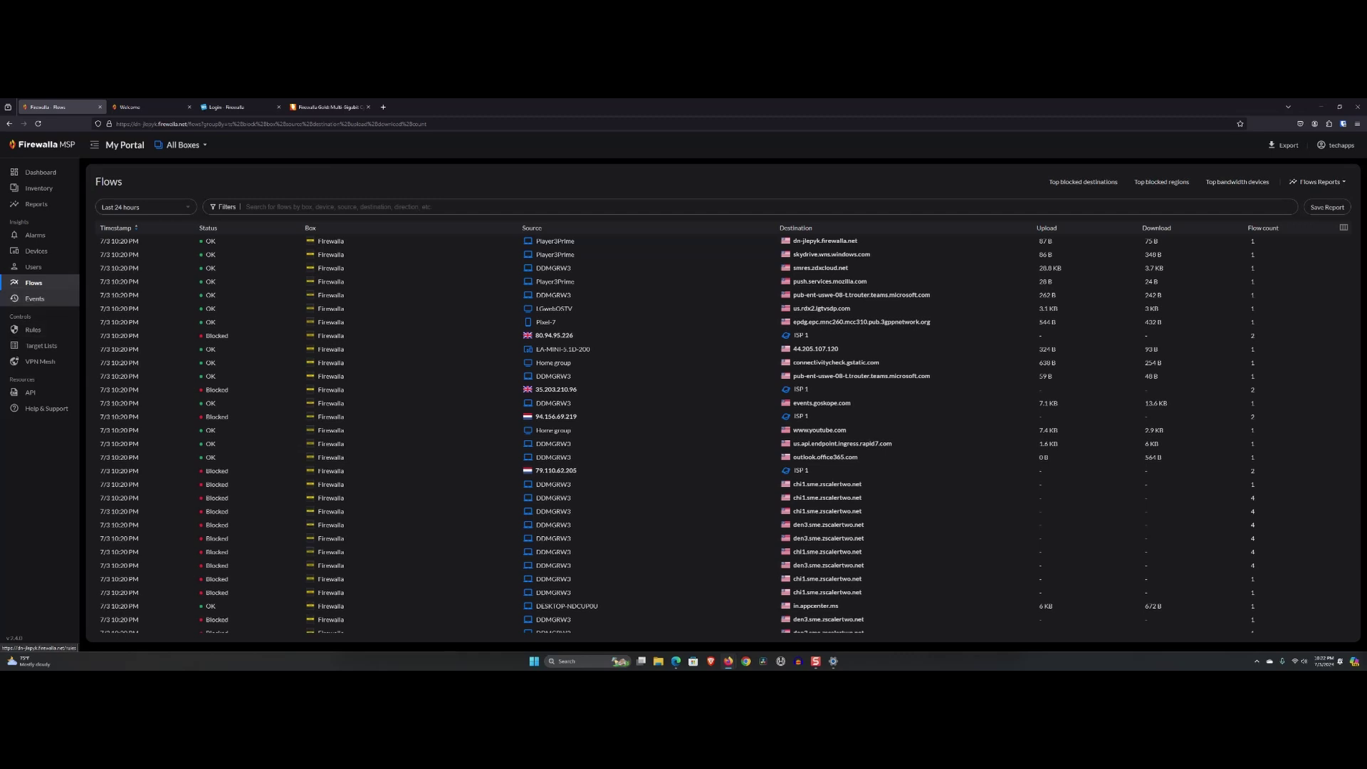
click(34, 299)
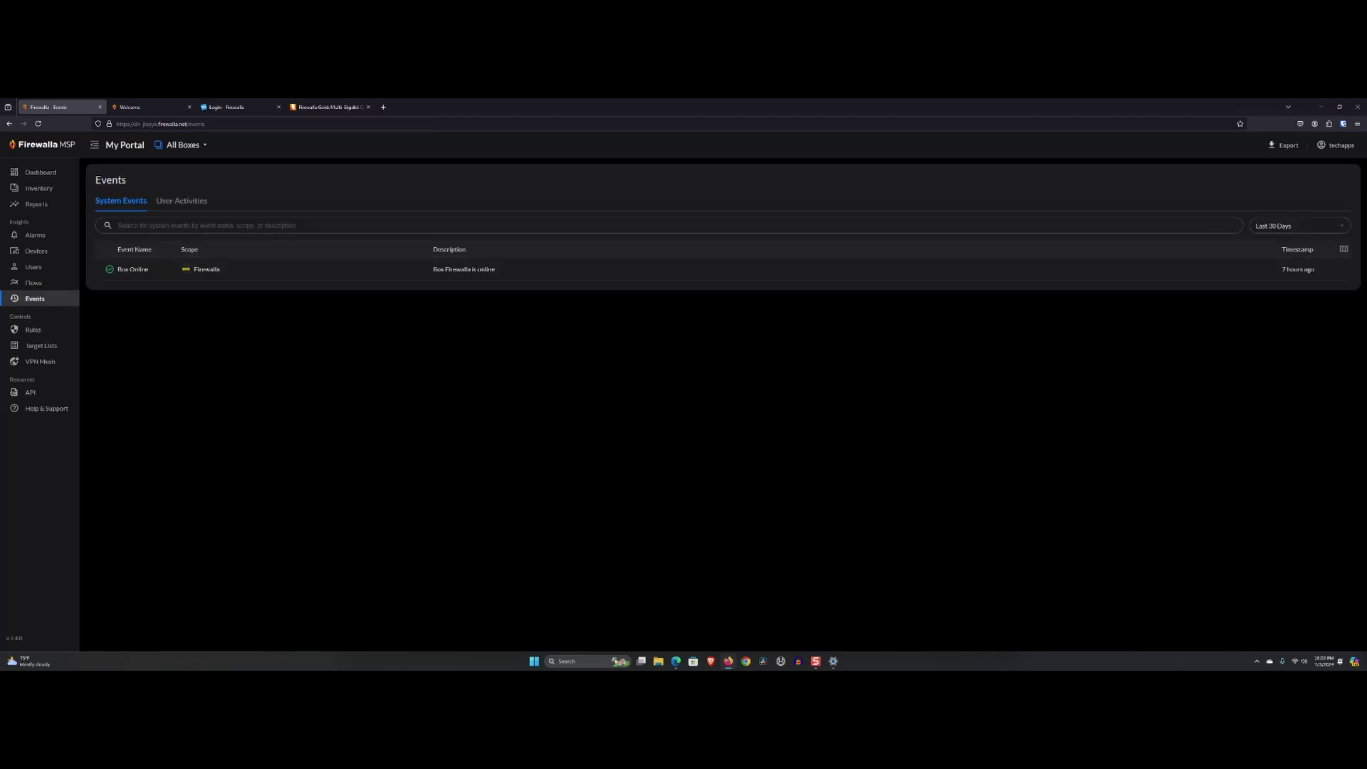
click(34, 330)
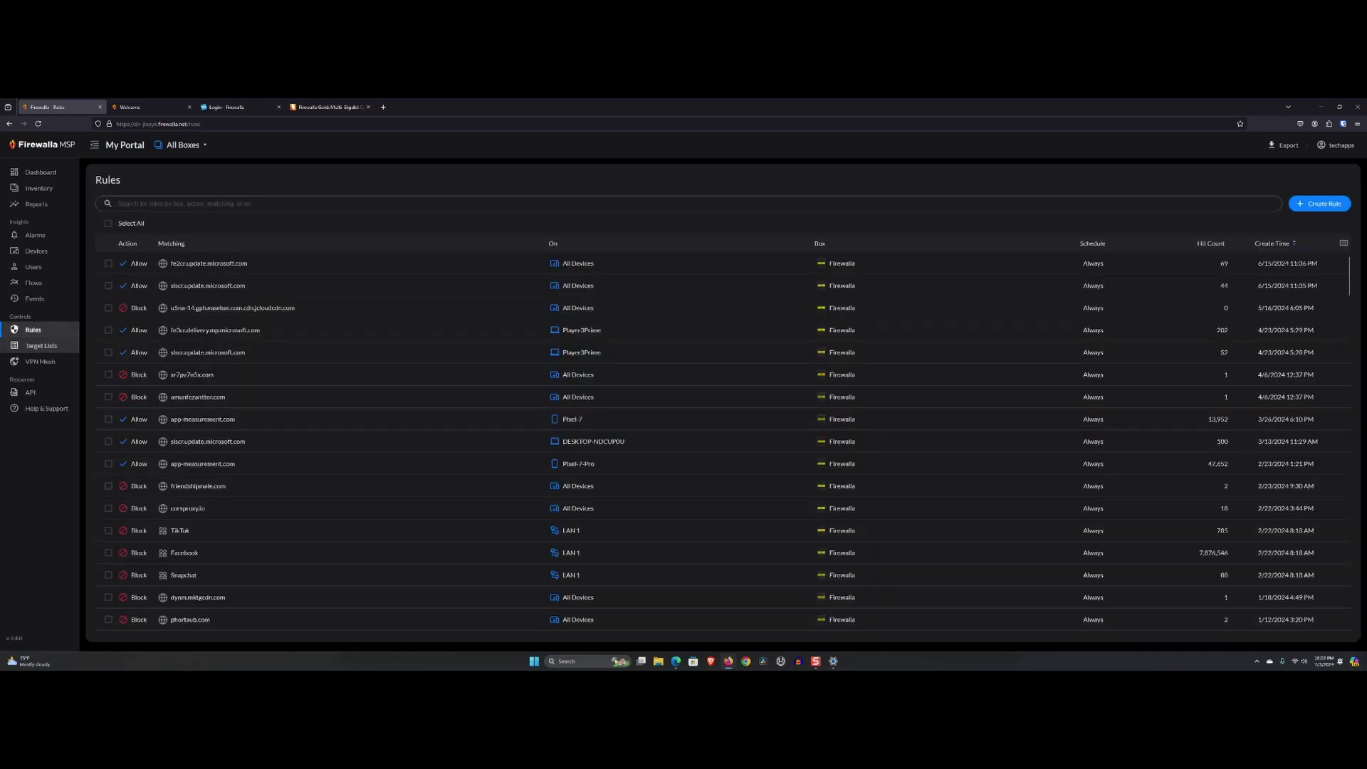
click(41, 346)
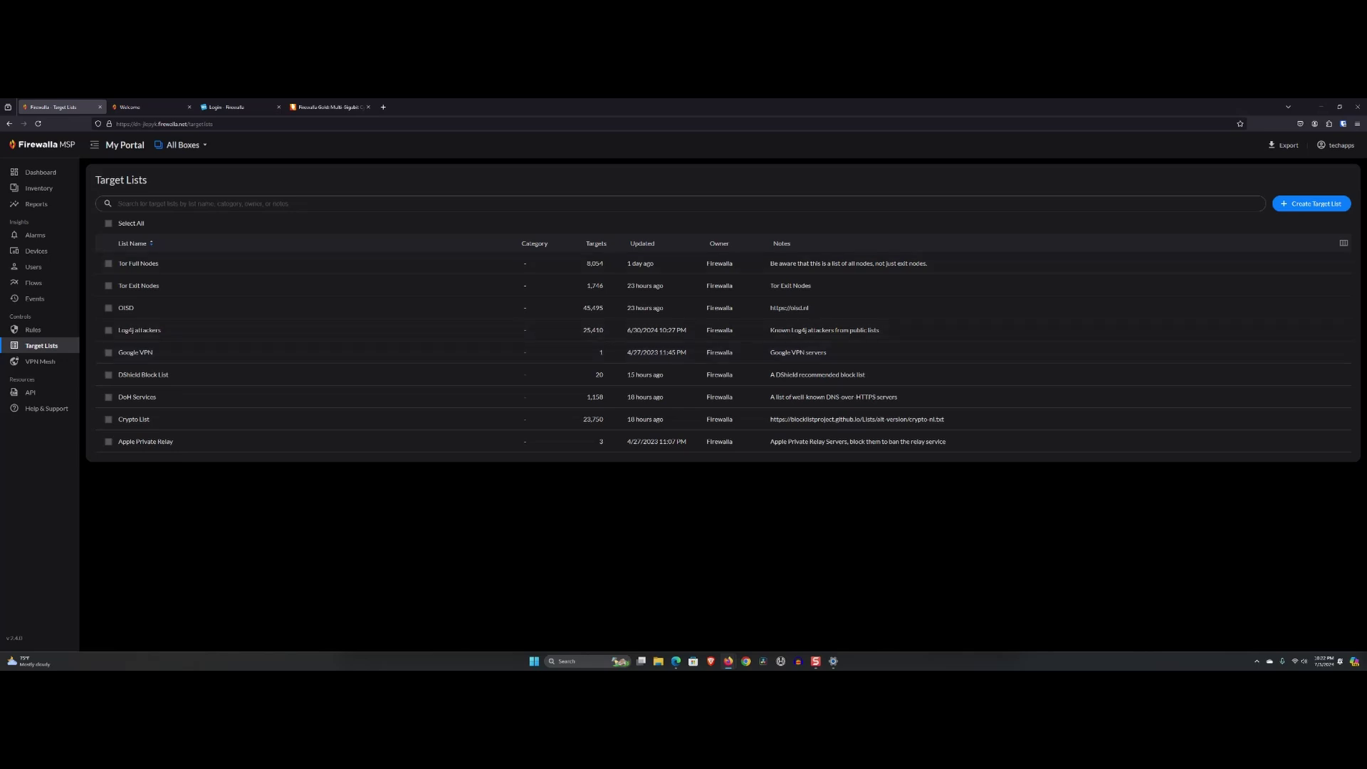
click(1344, 204)
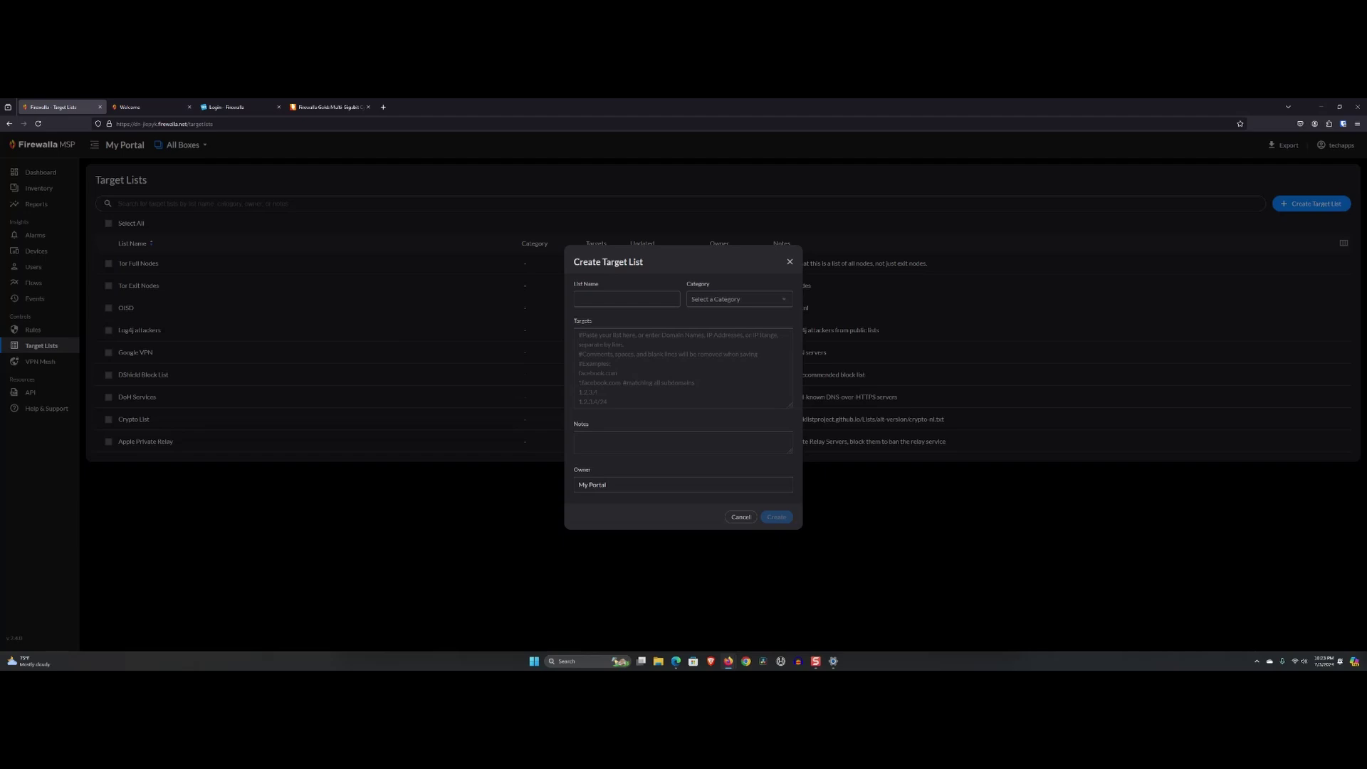
click(739, 299)
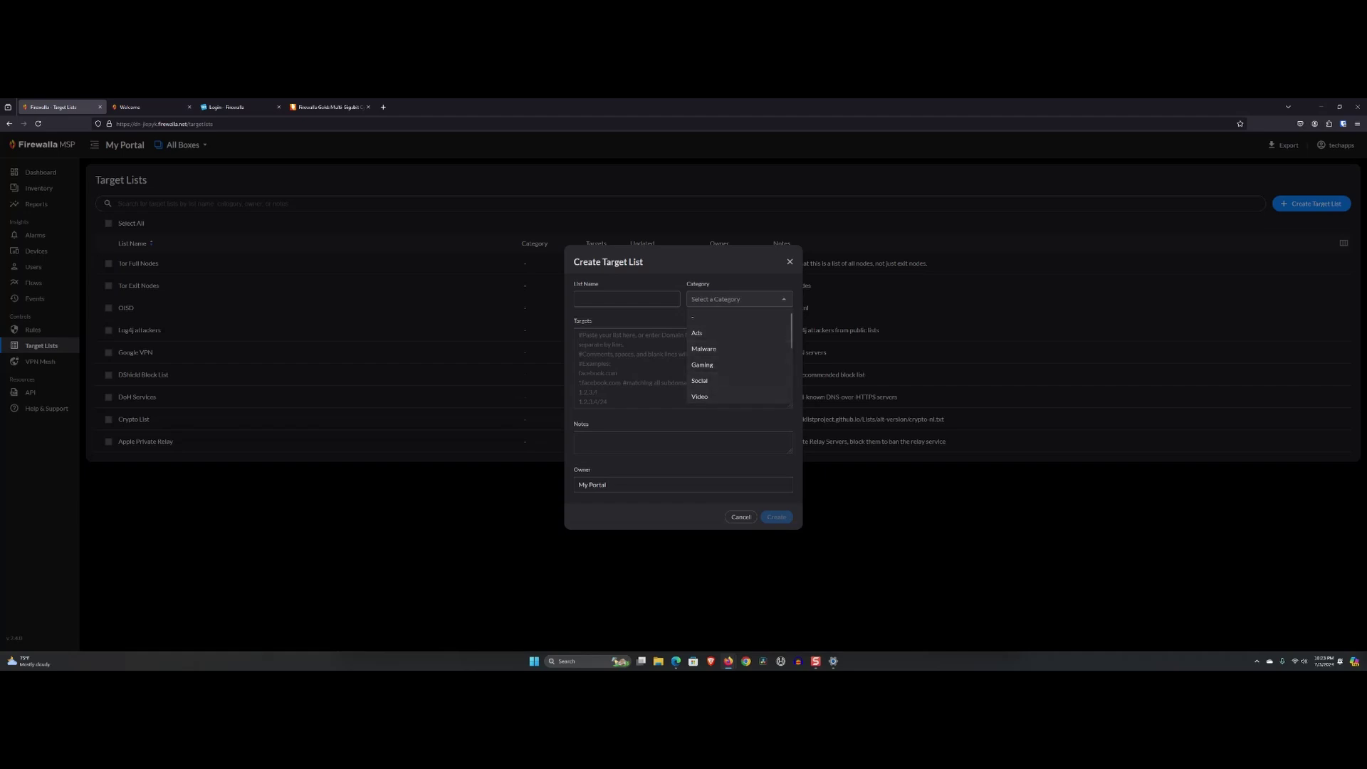
click(741, 517)
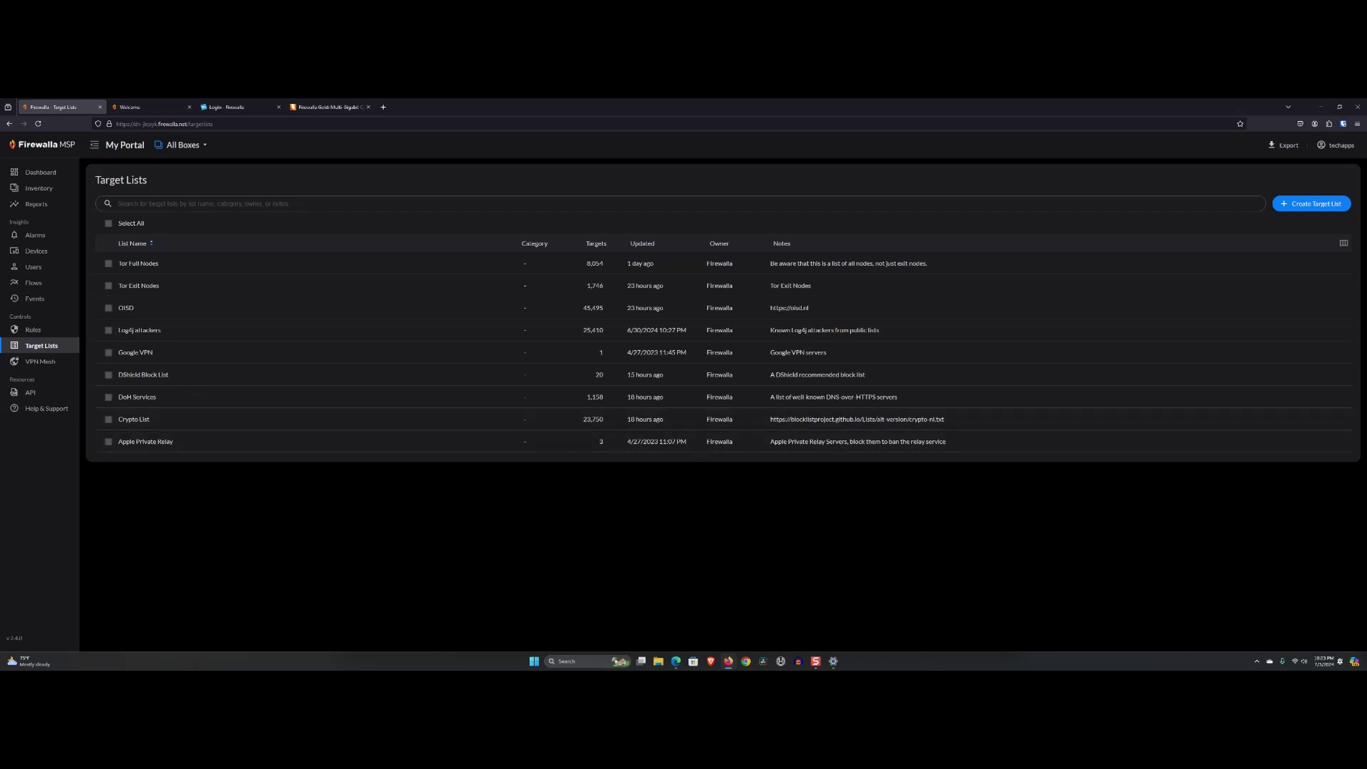
Step: Go to the VPN Mesh page under Controls, which offers to create a first mesh
click(40, 361)
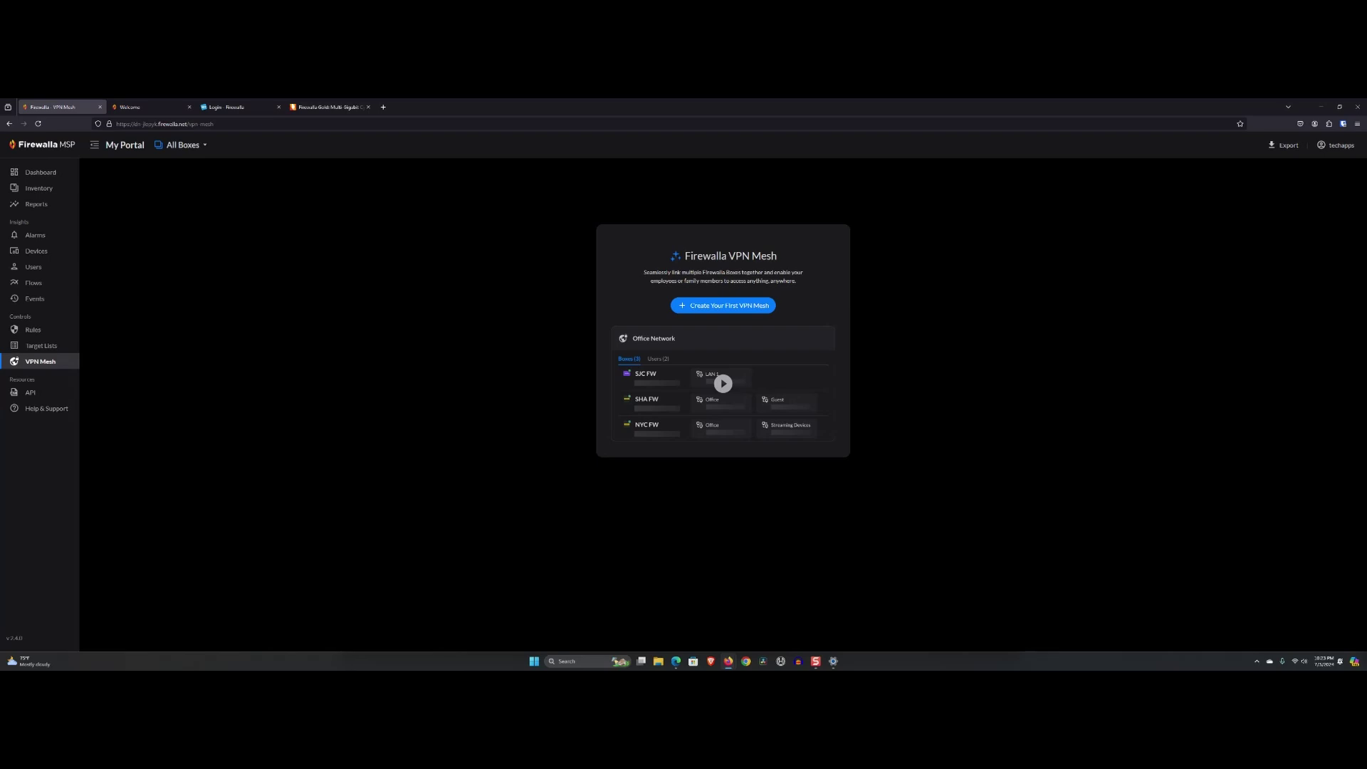
Step: Launch the API docs from Help & Support in a new tab and scroll the Welcome page to Examples
mouse_move(43, 408)
click(114, 408)
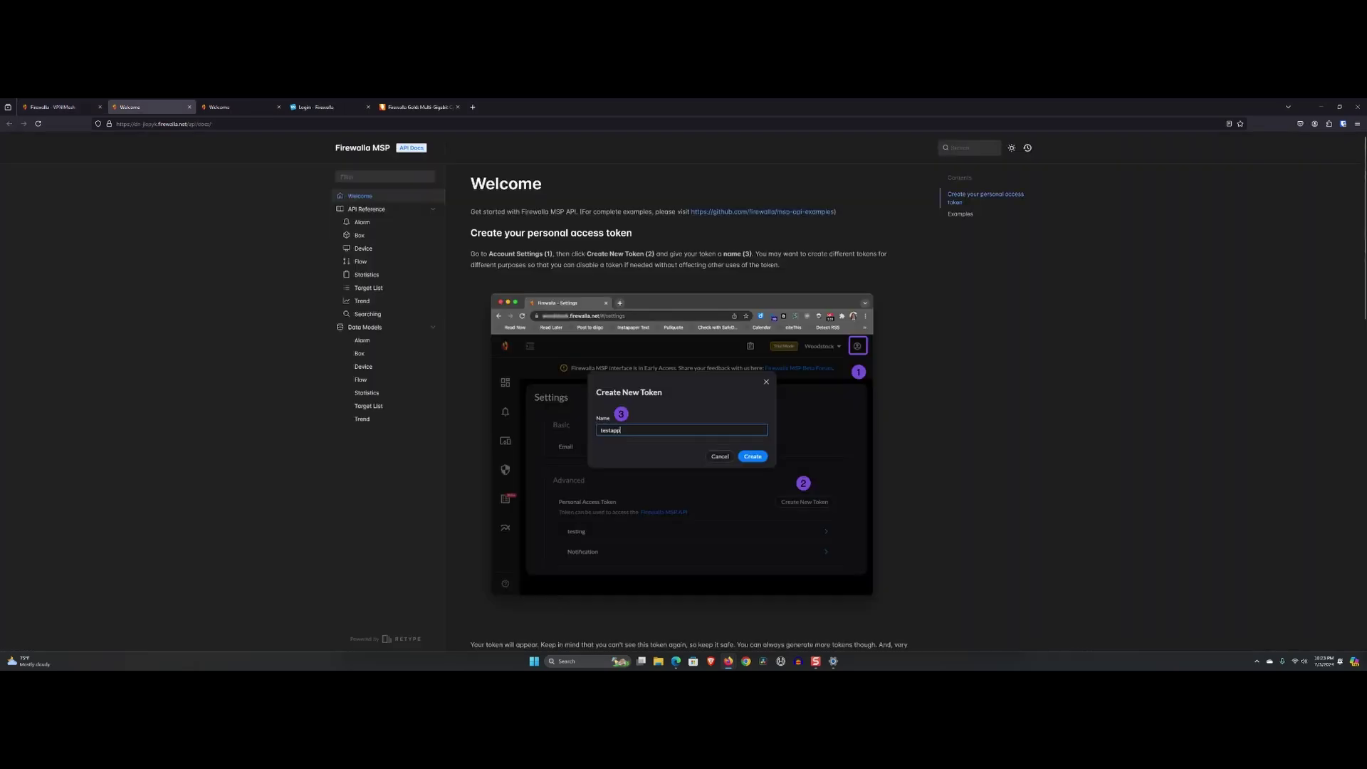
scroll(684, 406, down, 10)
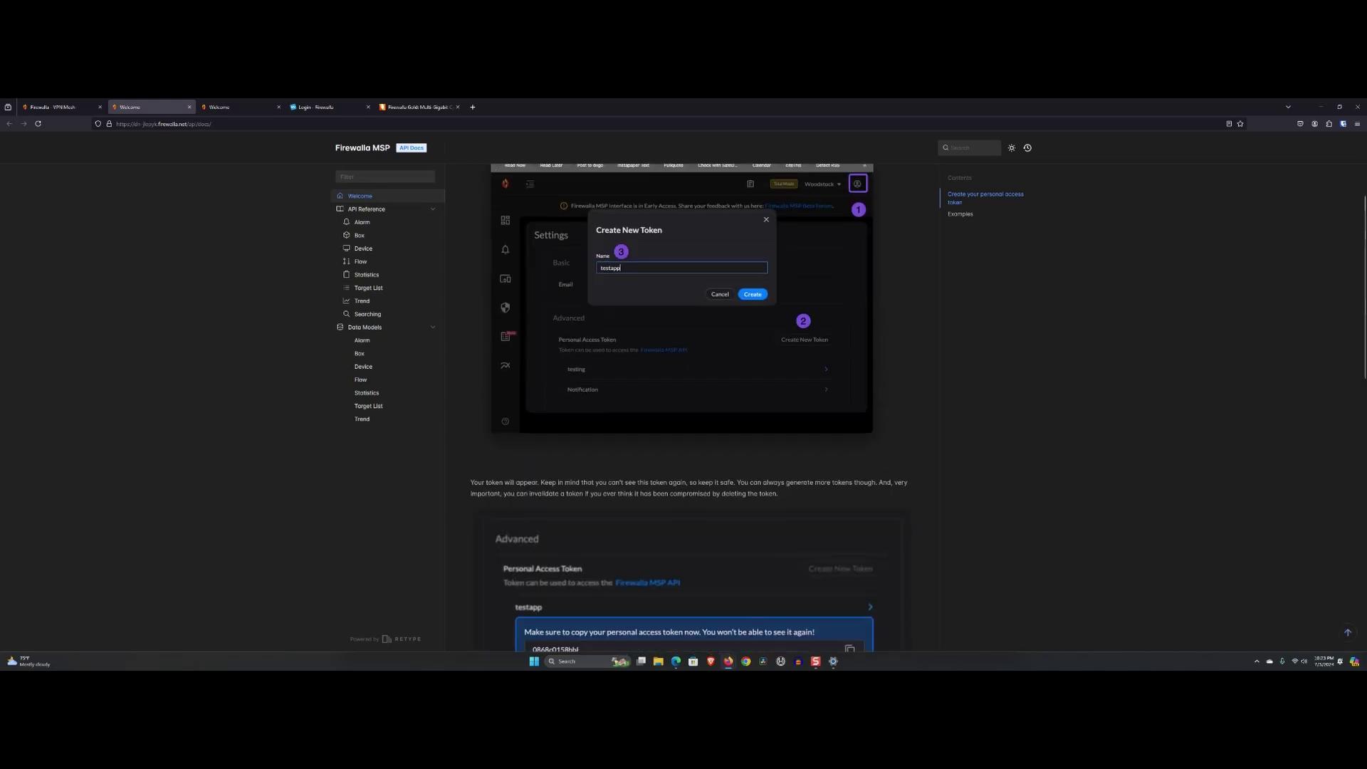